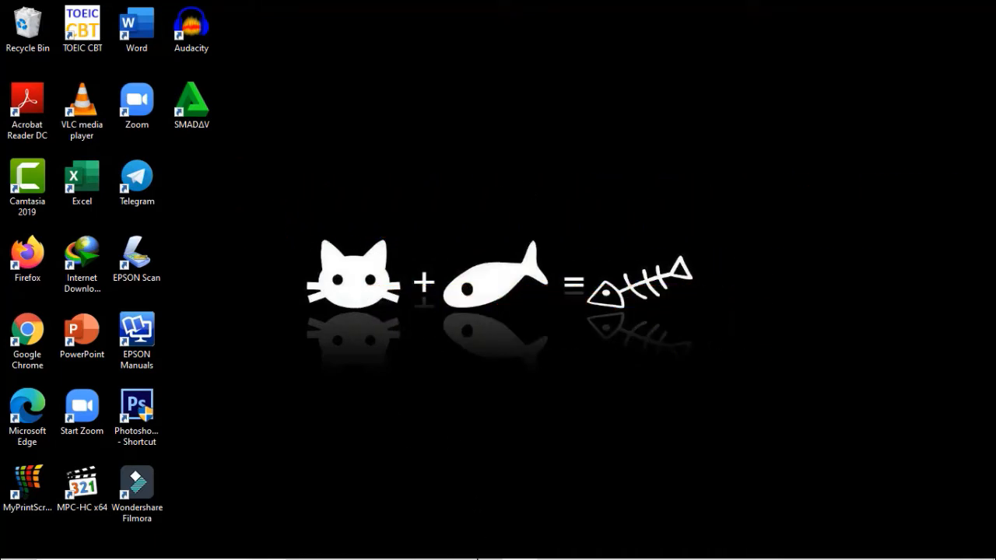
Open the PT BAGI PENA letter in Word and review its letterhead, reference lines, addressee and opening paragraph.
click(479, 551)
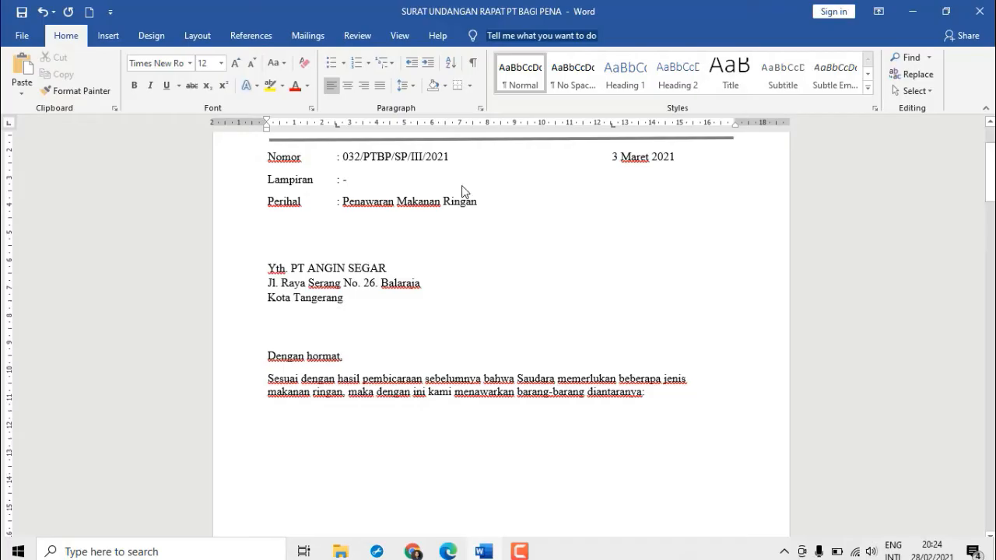
scroll(480, 273, up, 2)
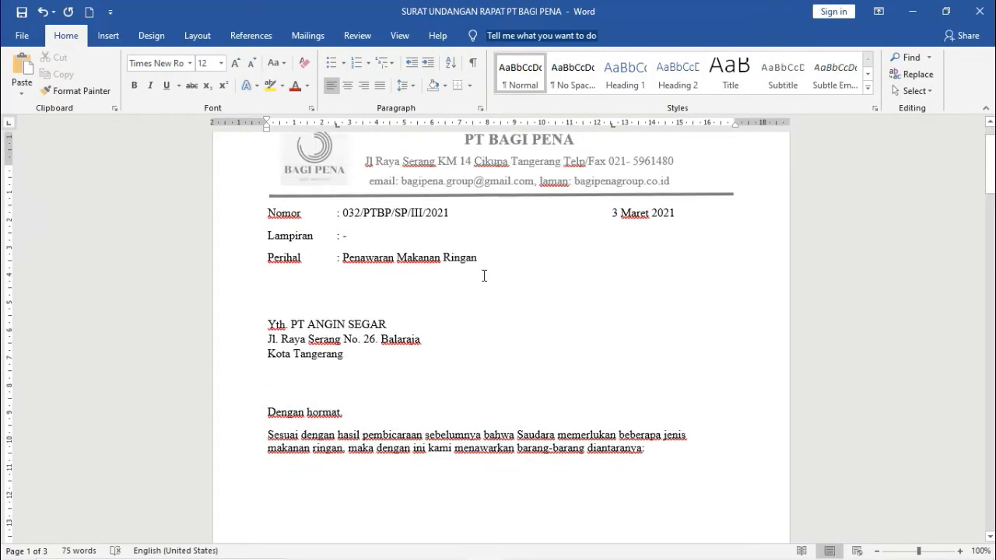
scroll(486, 267, up, 1)
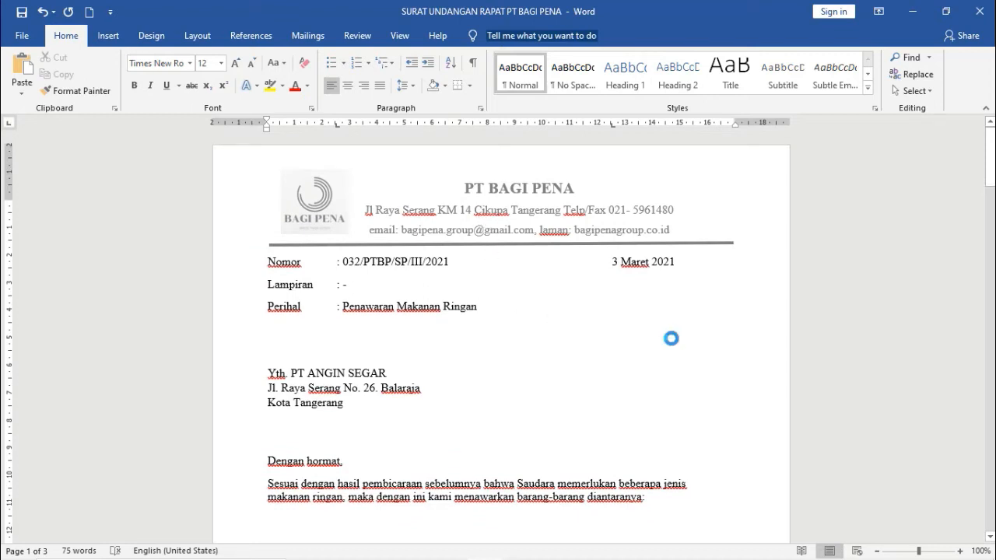
scroll(662, 421, down, 4)
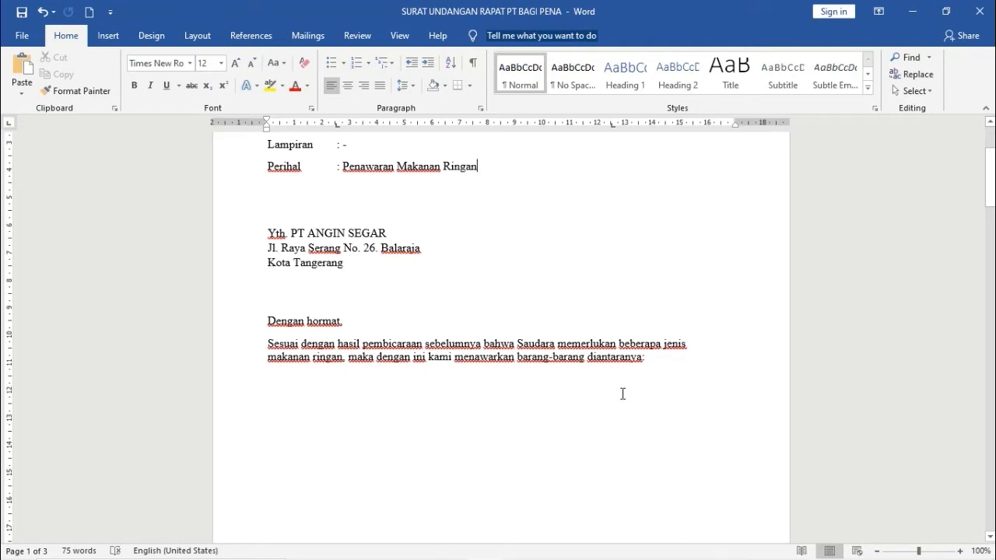
scroll(623, 393, up, 3)
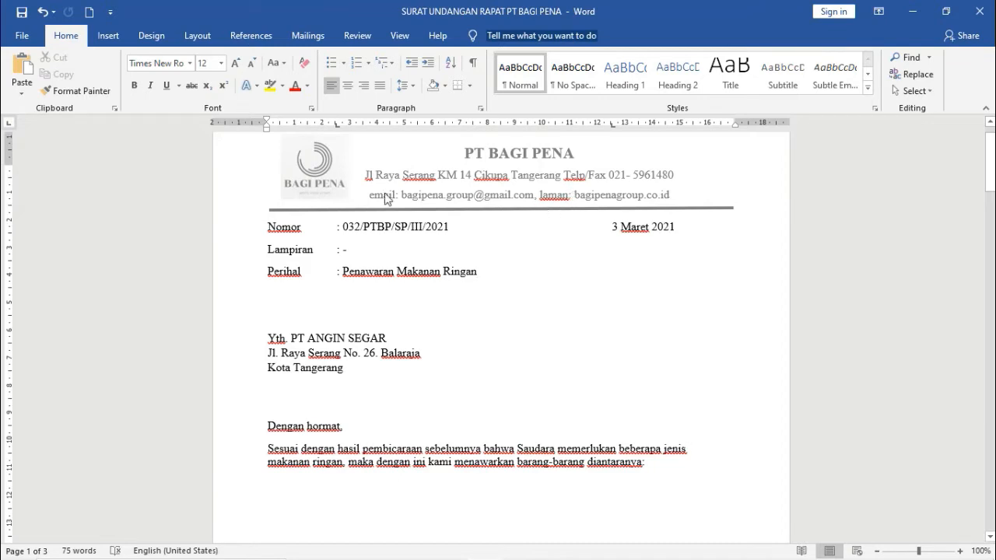
scroll(463, 184, up, 1)
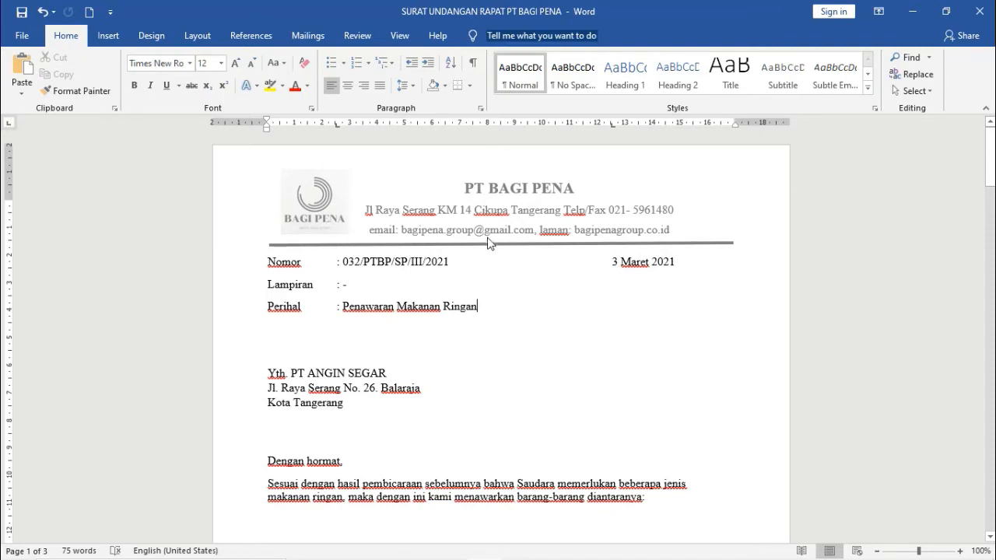
scroll(483, 241, down, 2)
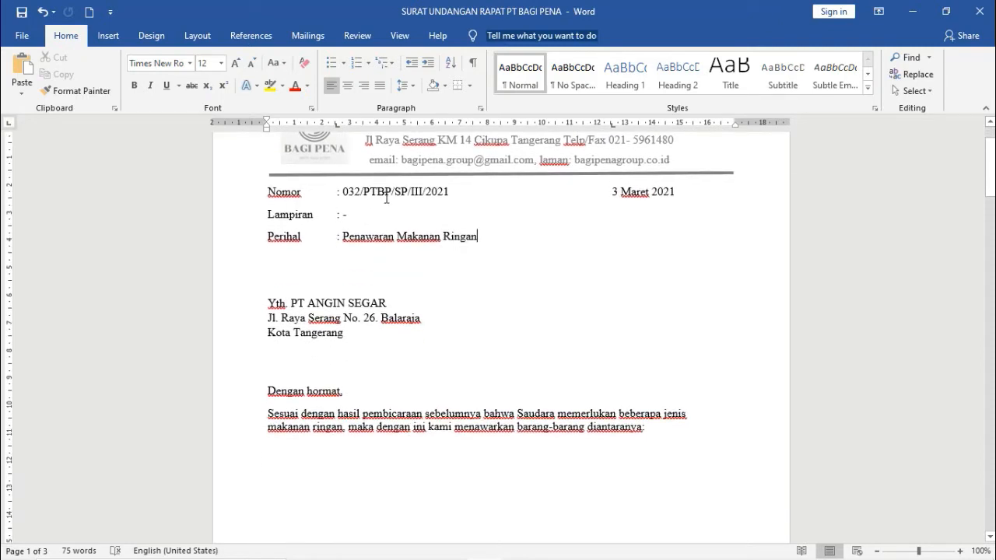
click(613, 192)
scroll(459, 313, down, 2)
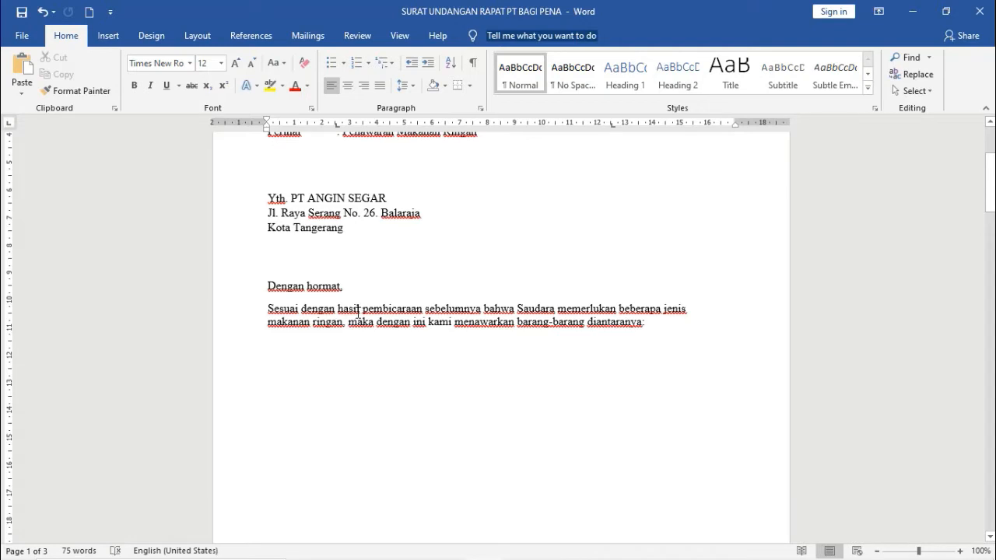
Justify the opening body paragraph and start a new line below it.
key(ctrl+j)
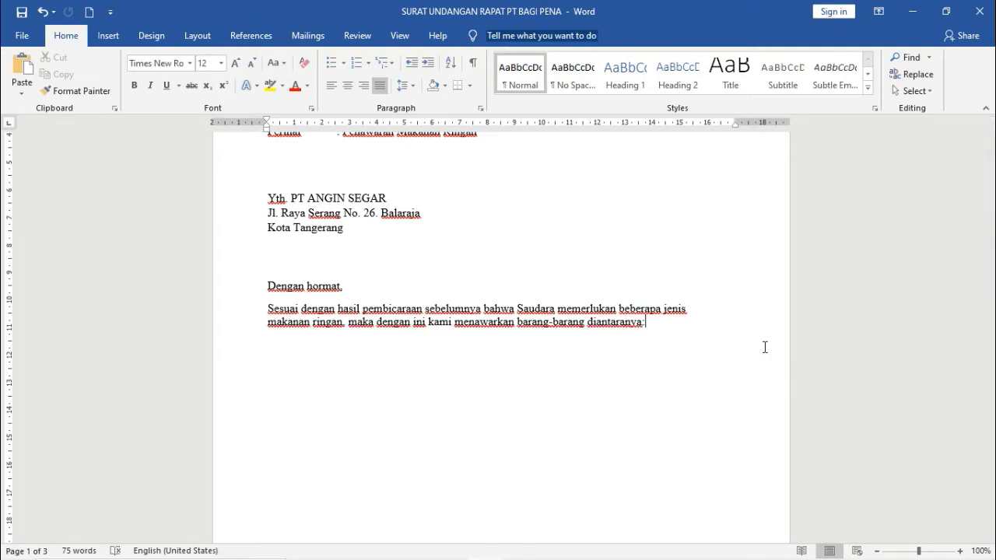
key(Return)
click(109, 39)
click(99, 75)
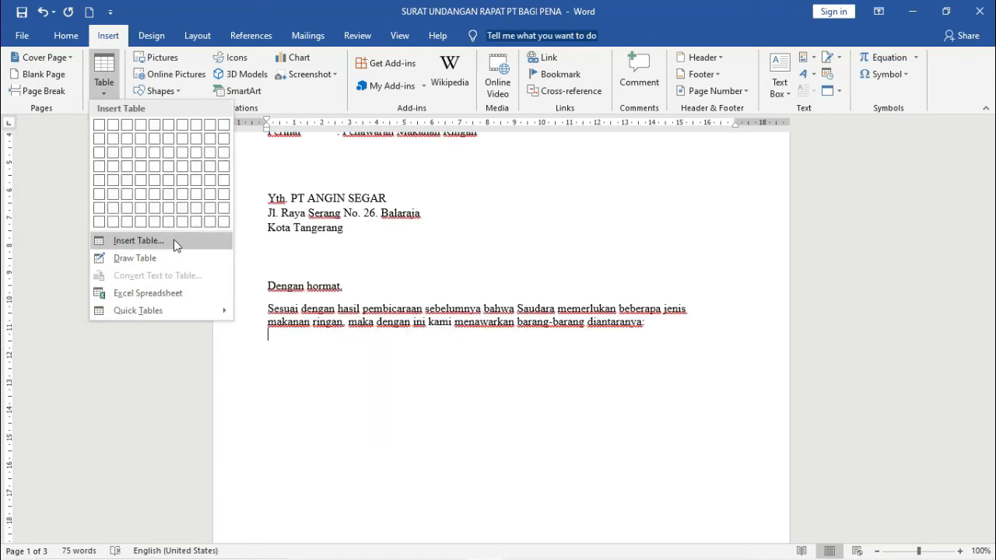
click(150, 250)
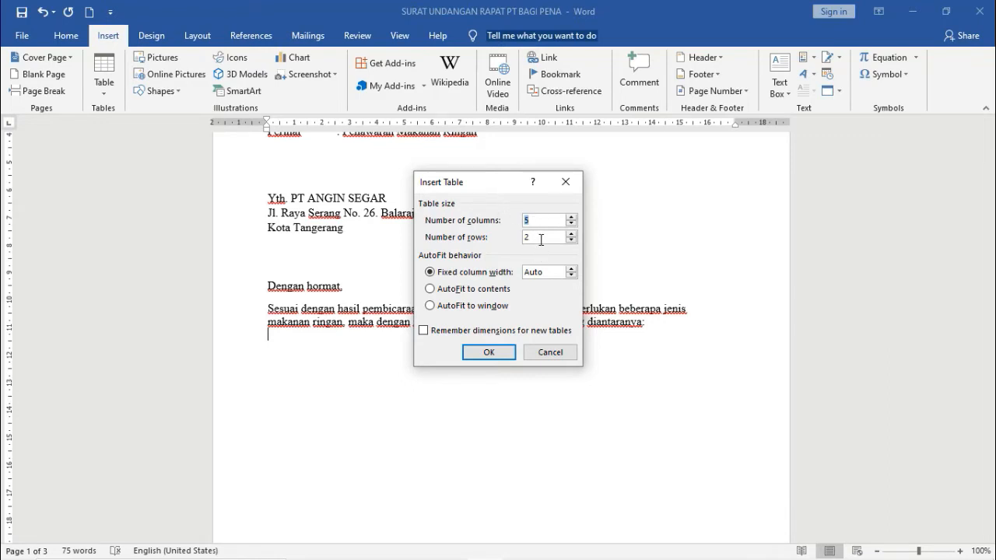
click(545, 352)
Insert a table with four columns and five rows below the opening paragraph.
click(108, 81)
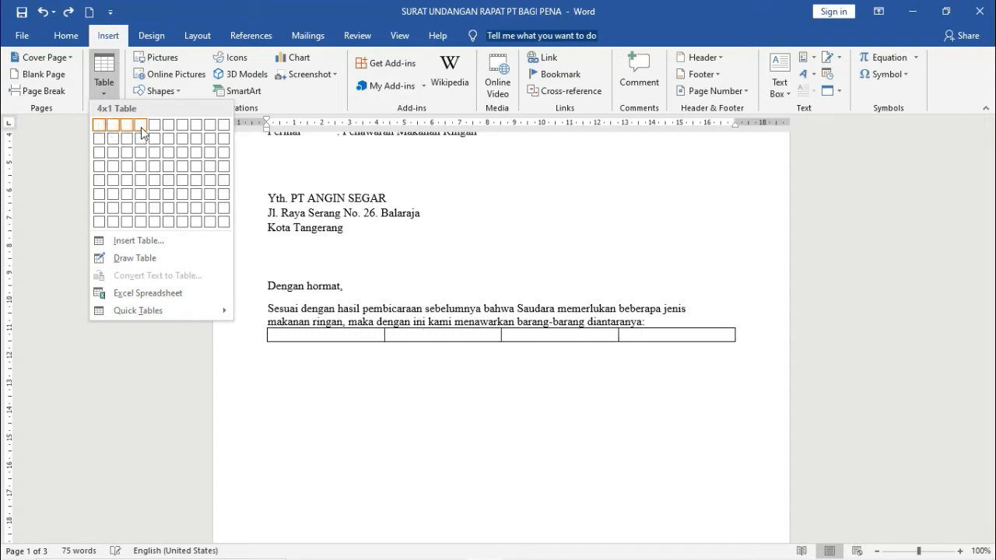
click(140, 186)
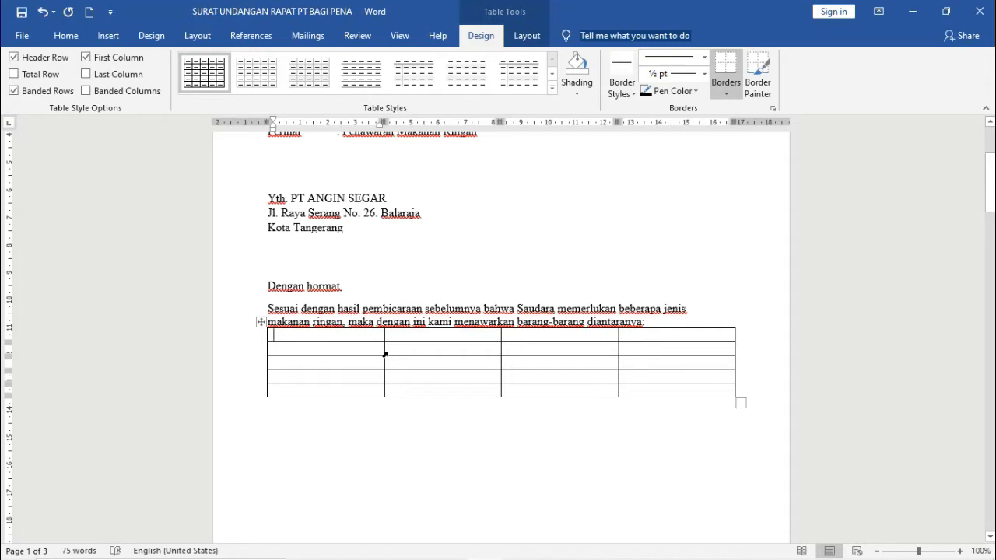
Enter the headings NO, NAMA BARANG, KODE and HARGA SATUAN across the table's first row.
text(N)
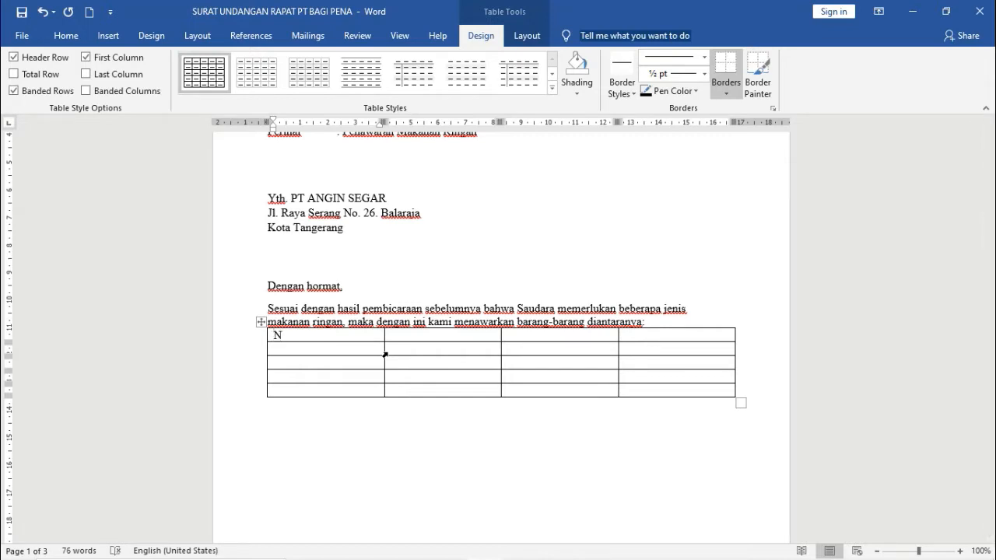
text(O)
key(Tab)
text(NAMA BARANG)
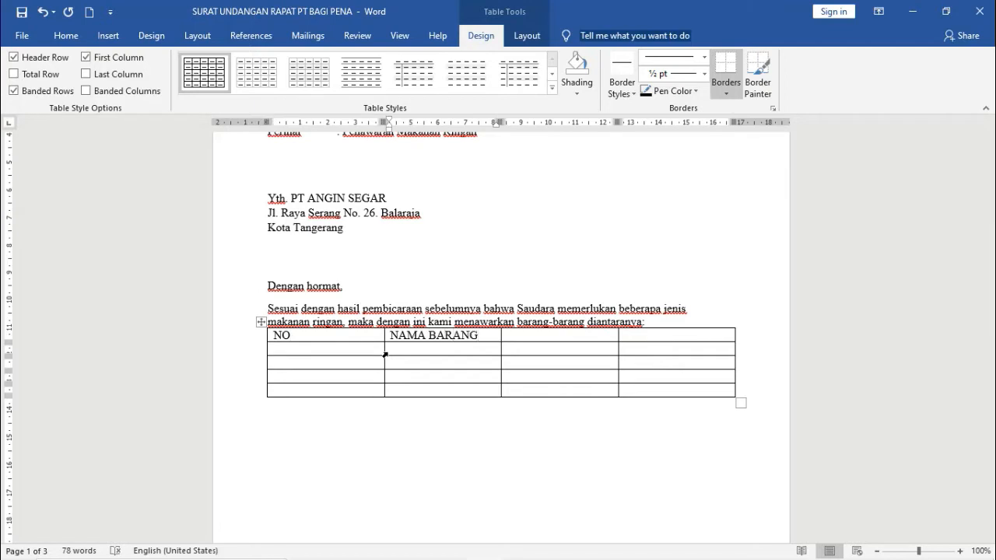
key(Tab)
key(Tab)
text(KODE)
key(BackSpace)
key(BackSpace)
key(BackSpace)
key(BackSpace)
key(shift+Tab)
text(KODE)
key(Tab)
text(HARGA SATUAN)
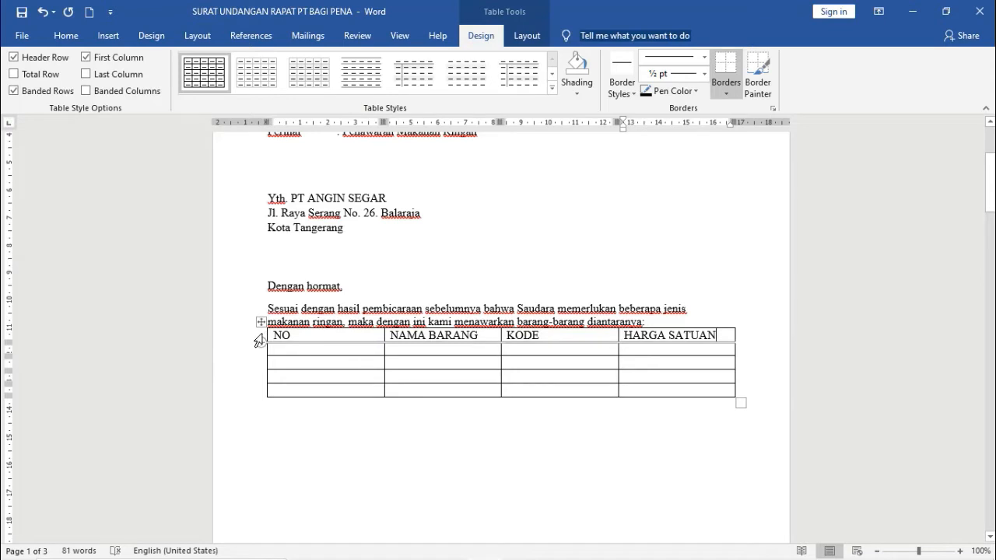
Make the table's header row bold and centre its headings horizontally.
drag(282, 335, 727, 337)
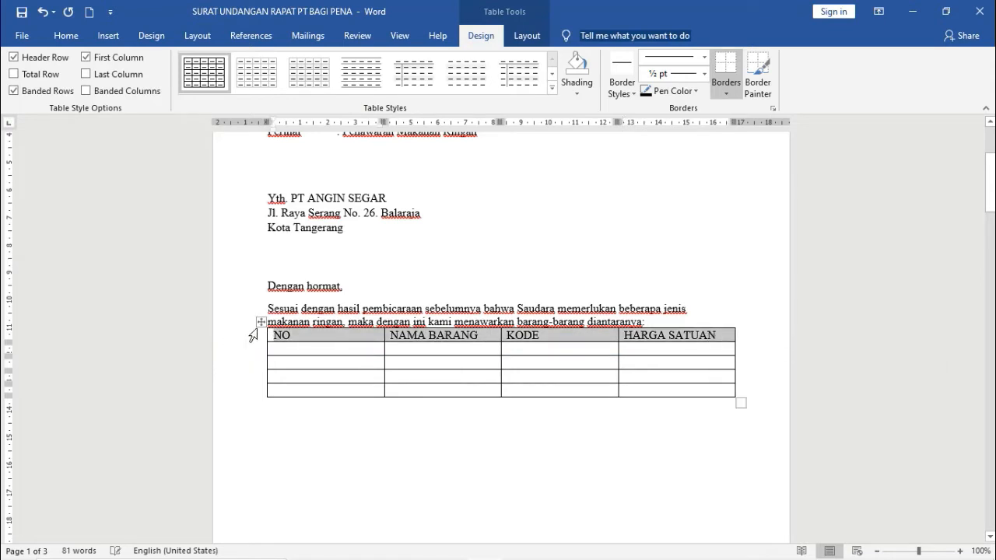
click(582, 335)
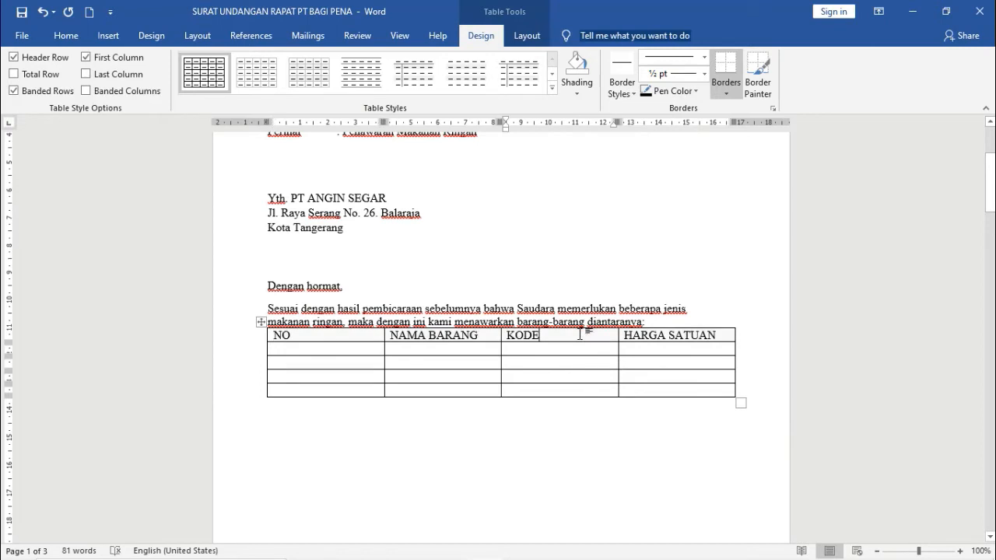
click(249, 339)
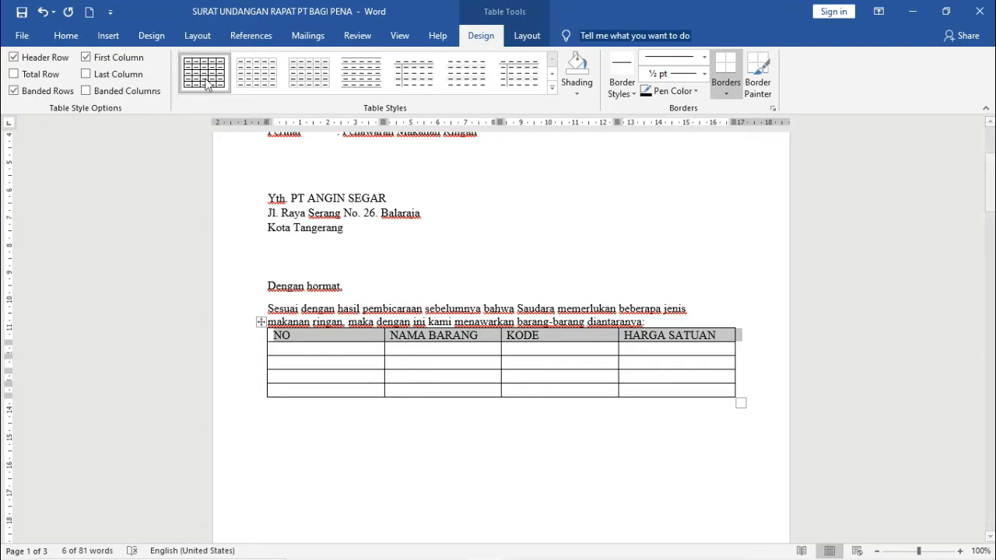
click(75, 36)
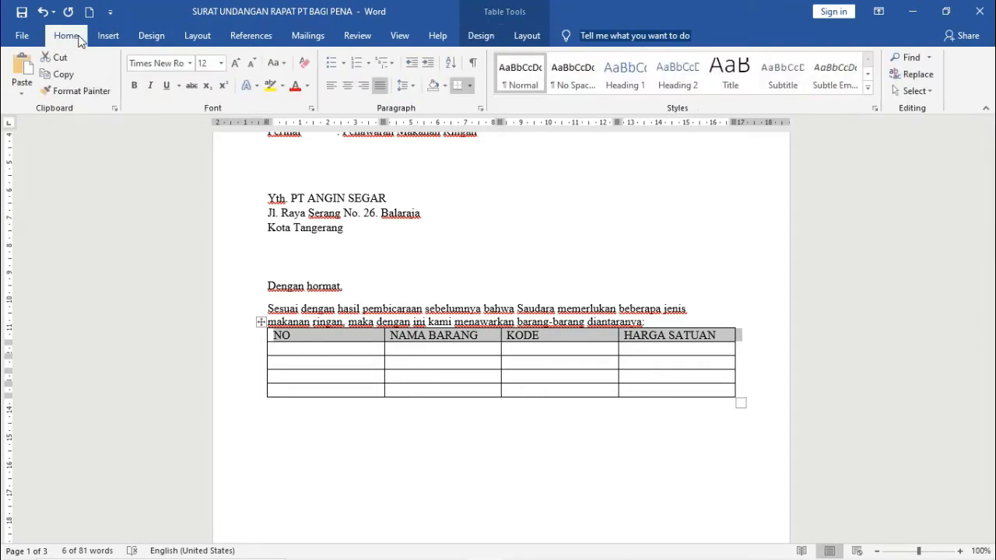
click(136, 88)
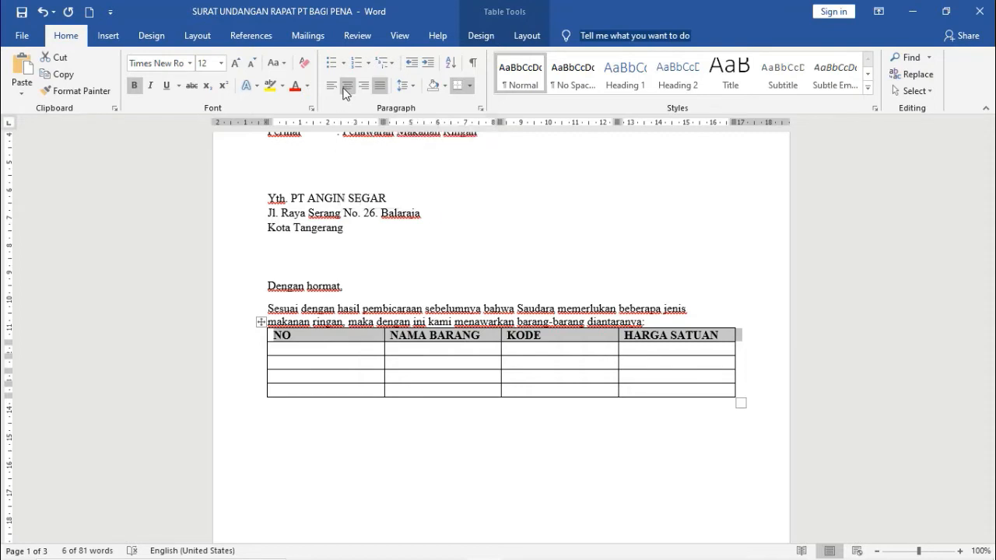
click(347, 88)
click(348, 89)
click(349, 89)
click(726, 341)
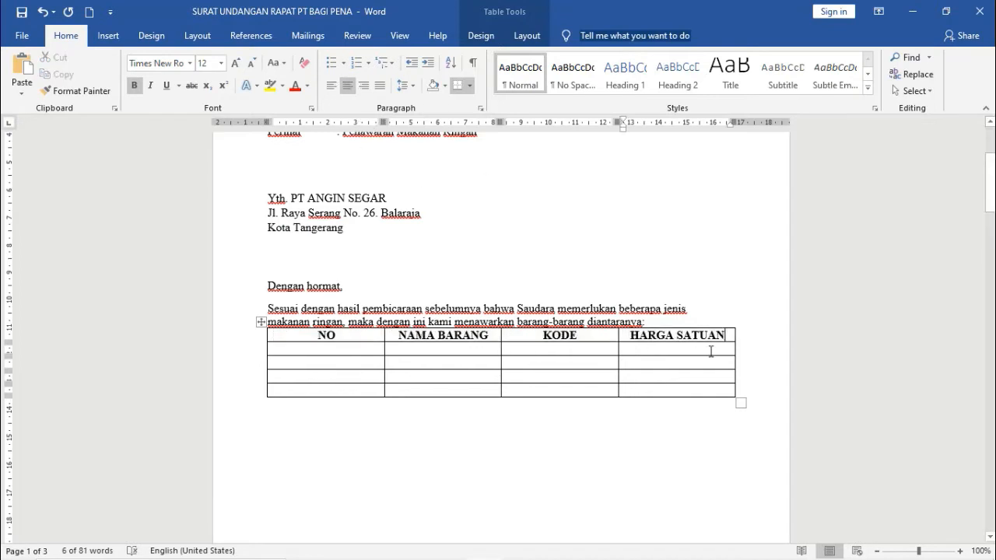
Number the four rows below the header from 1 to 4 in the NO column.
click(331, 347)
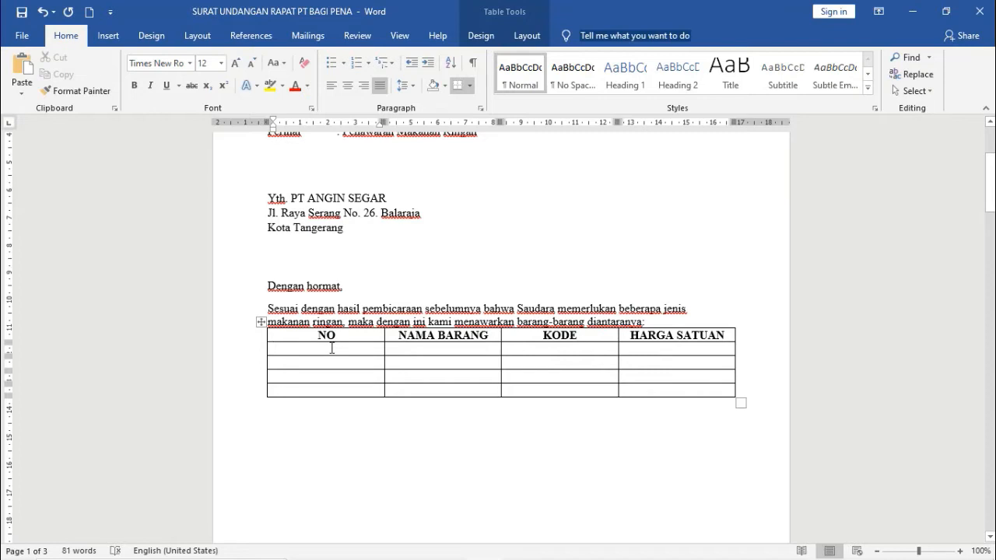
text(1)
key(Down)
text(2)
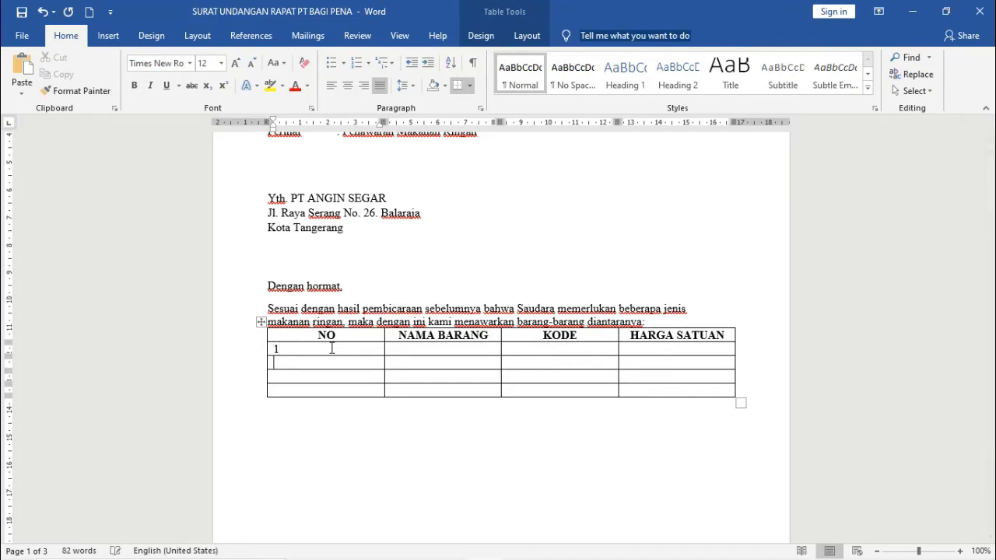
key(Down)
text(3)
key(Down)
text(4)
key(Down)
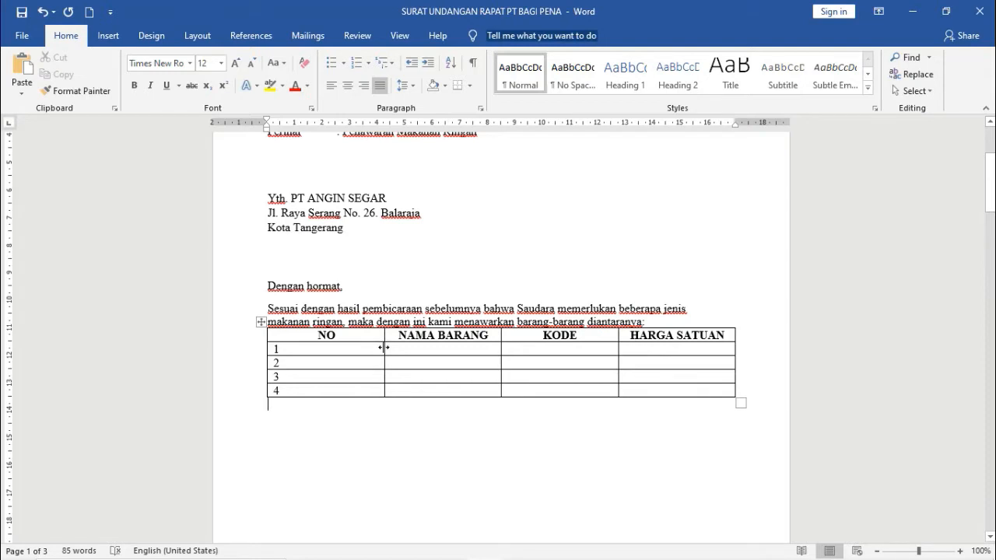
Narrow the NO column to fit its heading and shift the other column borders so the KODE column is about 5.5 cm wide.
drag(384, 347, 295, 349)
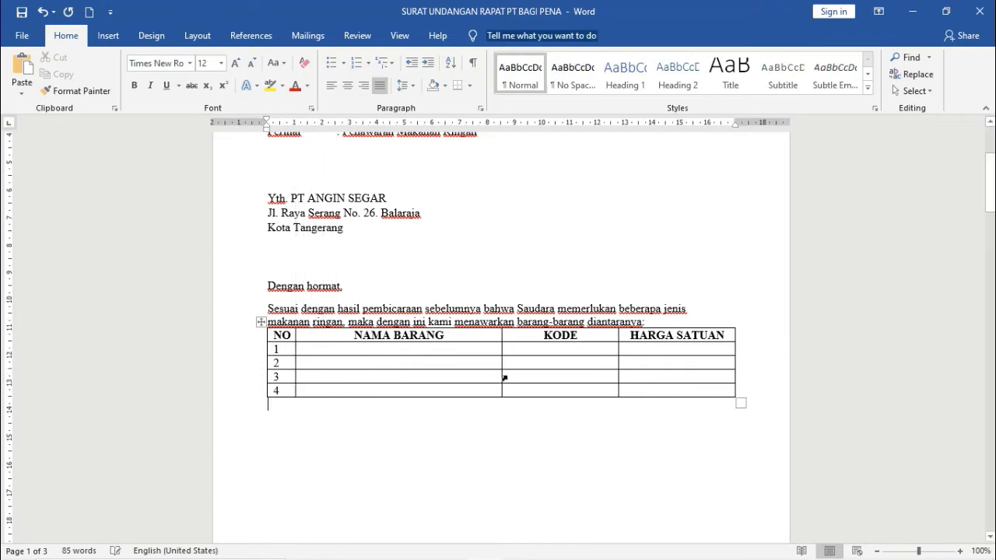
drag(499, 348, 460, 349)
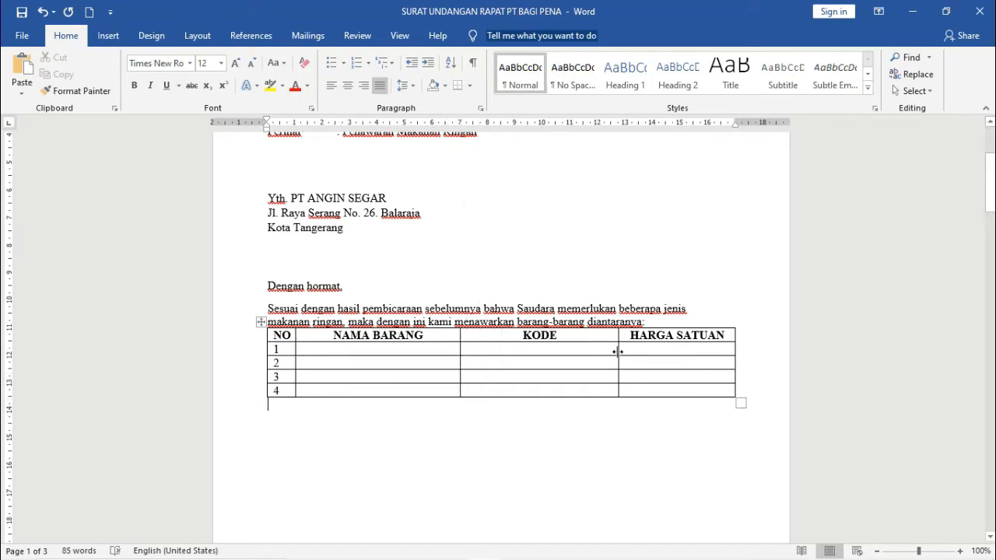
drag(618, 352, 613, 351)
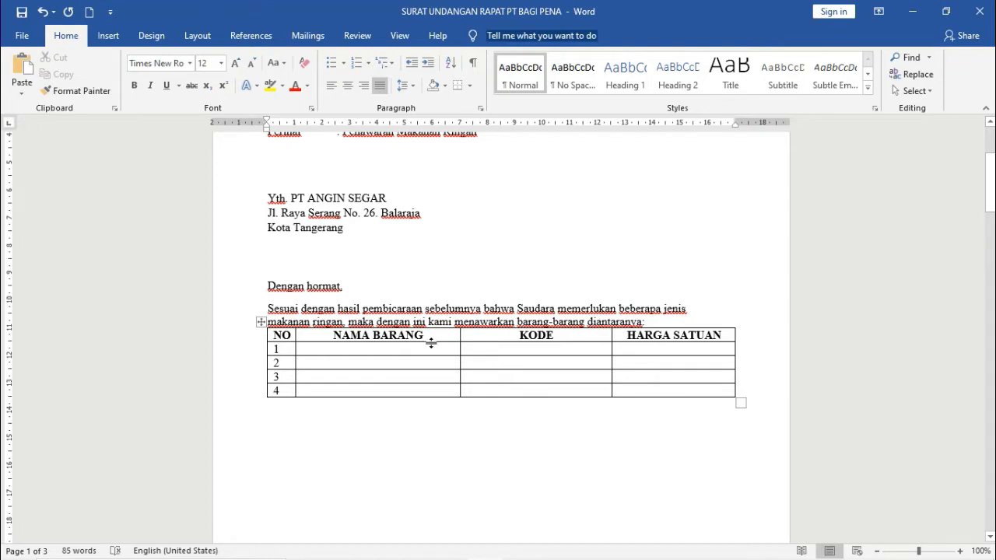
Increase the header row's height to about 0.74 cm and centre its headings vertically and horizontally in their cells.
drag(431, 343, 431, 349)
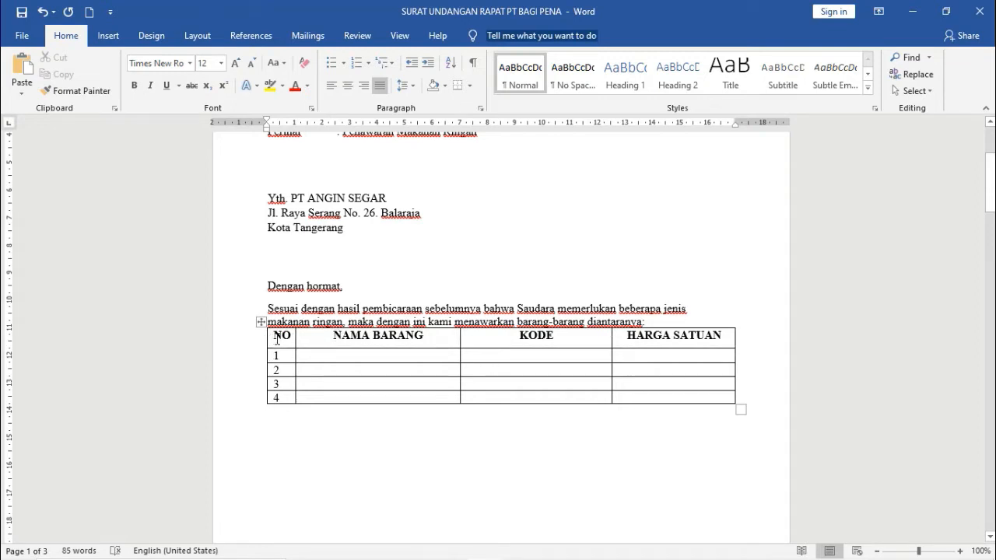
drag(270, 336, 300, 335)
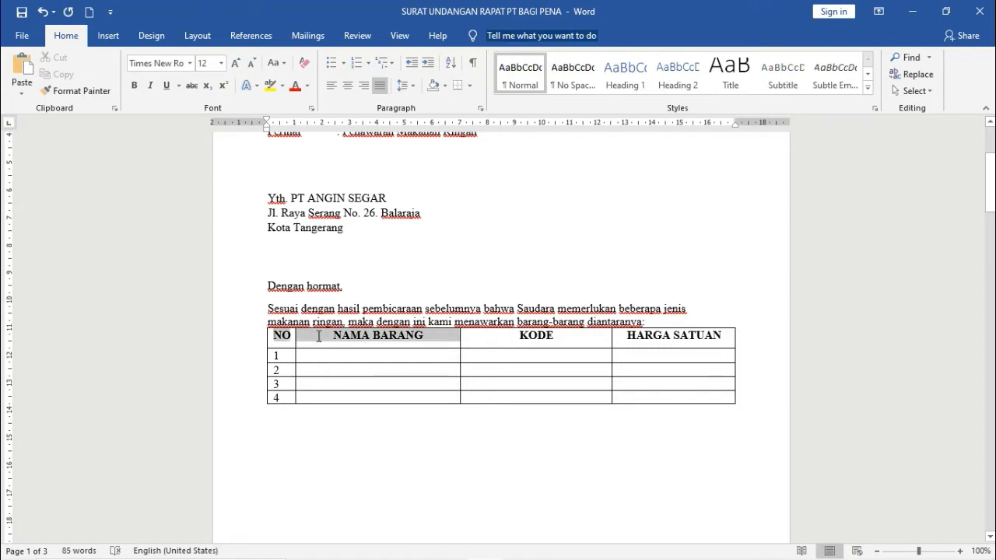
drag(469, 340, 728, 340)
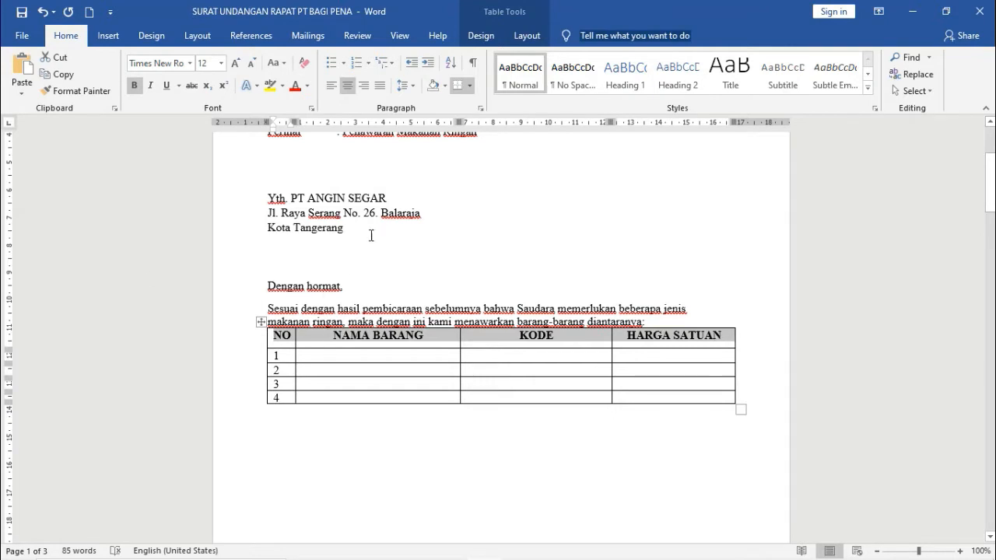
click(517, 36)
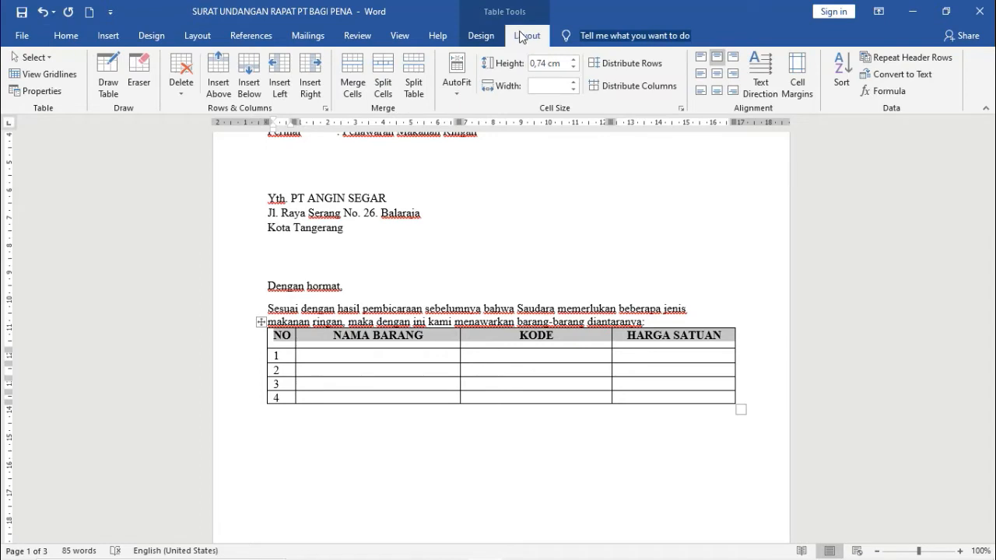
click(719, 80)
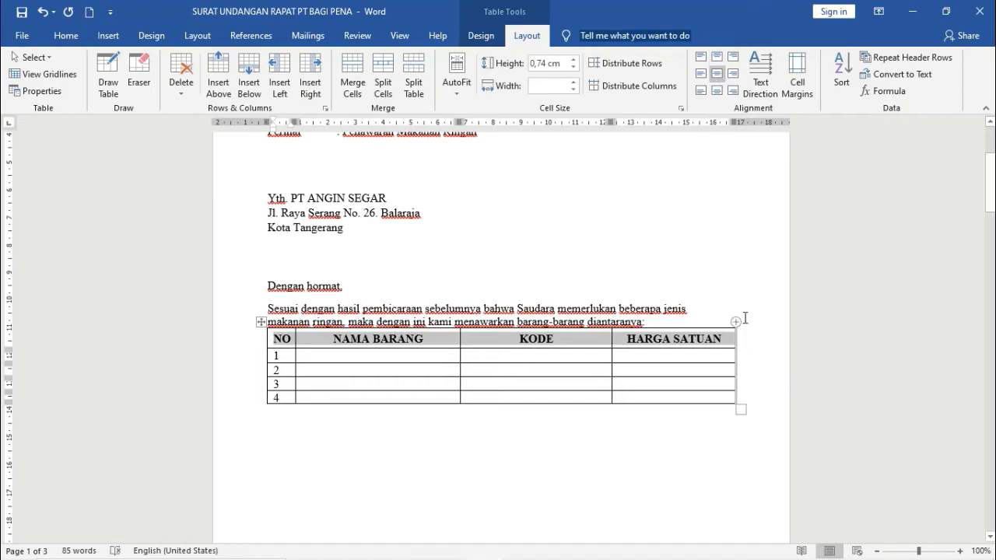
click(569, 345)
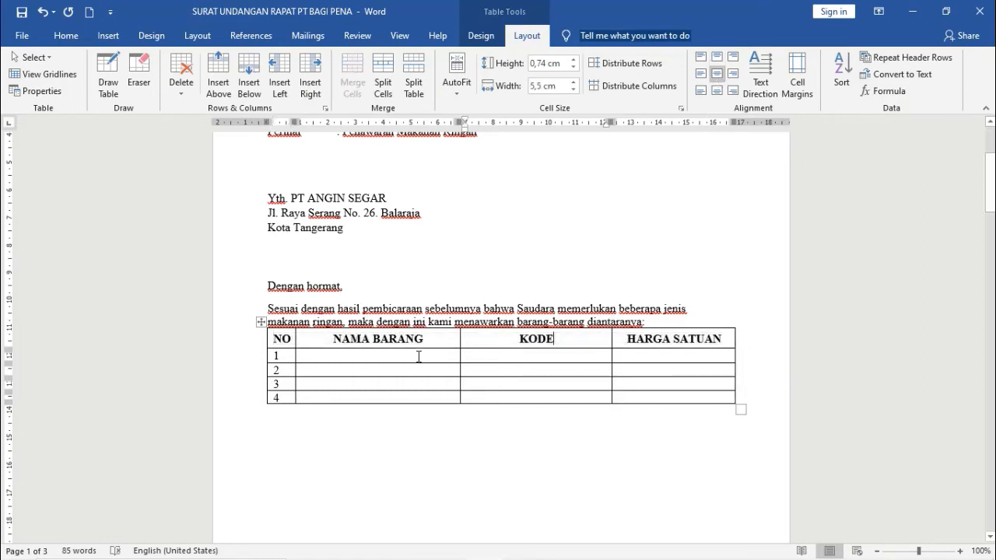
Fill the rows with Biskuit Better, Roma, Marie and Danisa, codes Bt/201-B, Rm/202-B, Mr/205-B and Dns/203-B, and prices 21.000, 65.000, 27.000 and 35.000.
click(386, 354)
mouse_move(347, 526)
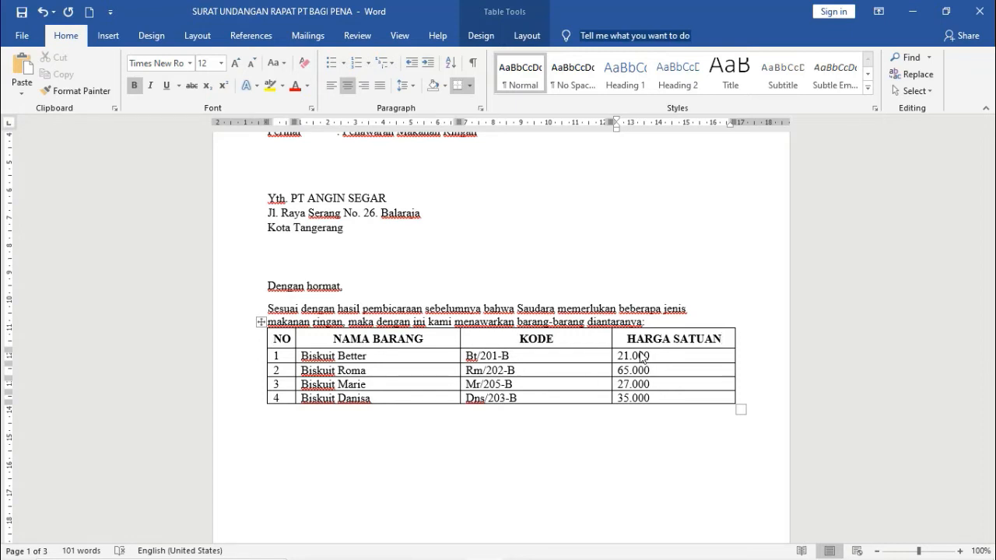
Add a second line reading (dalam Rp) to the HARGA SATUAN column heading.
click(620, 355)
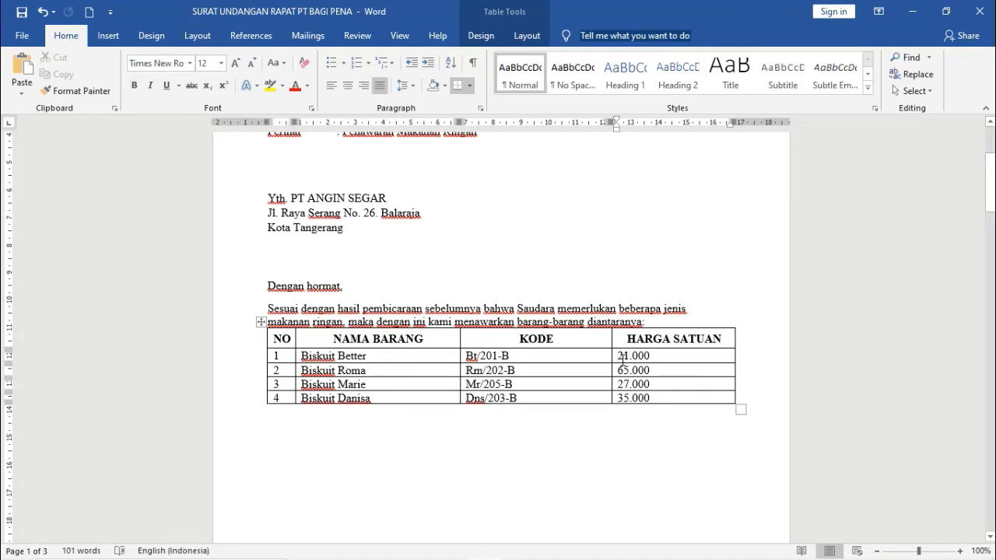
click(723, 339)
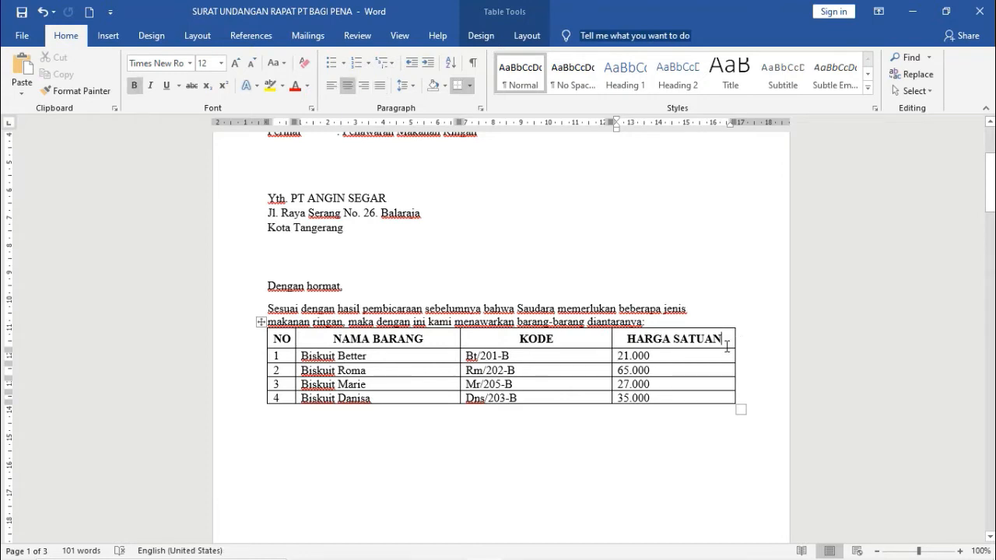
key(Return)
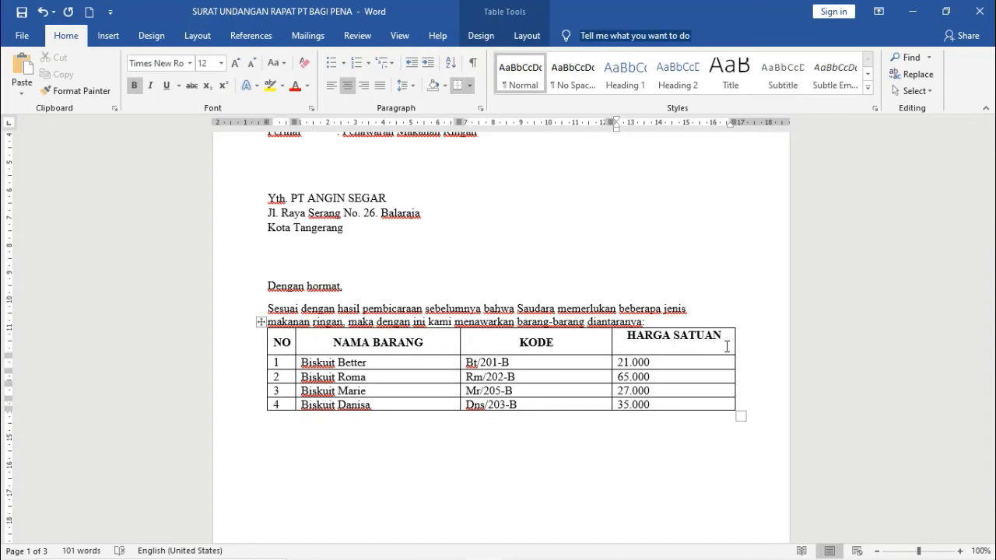
text((dalam Rp))
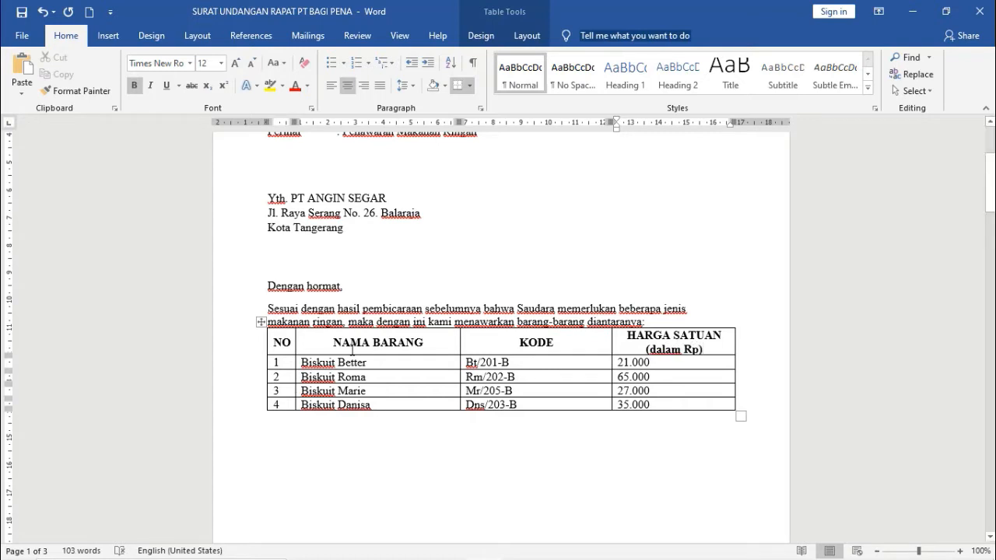
Insert two rows below the Biskuit Danisa row and fill the first with 5, Wafer Bengbeng, Bb/204-W and 25.000.
click(686, 403)
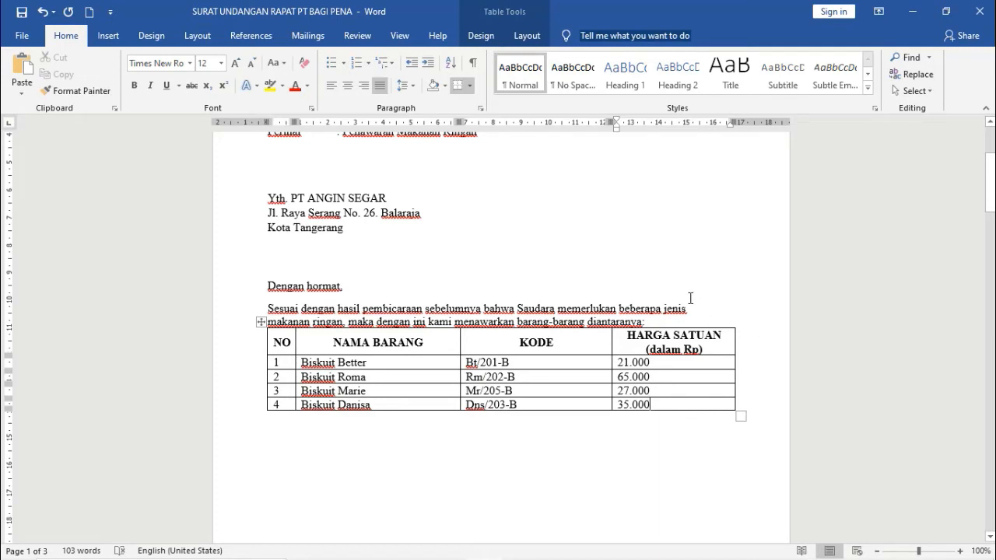
click(527, 36)
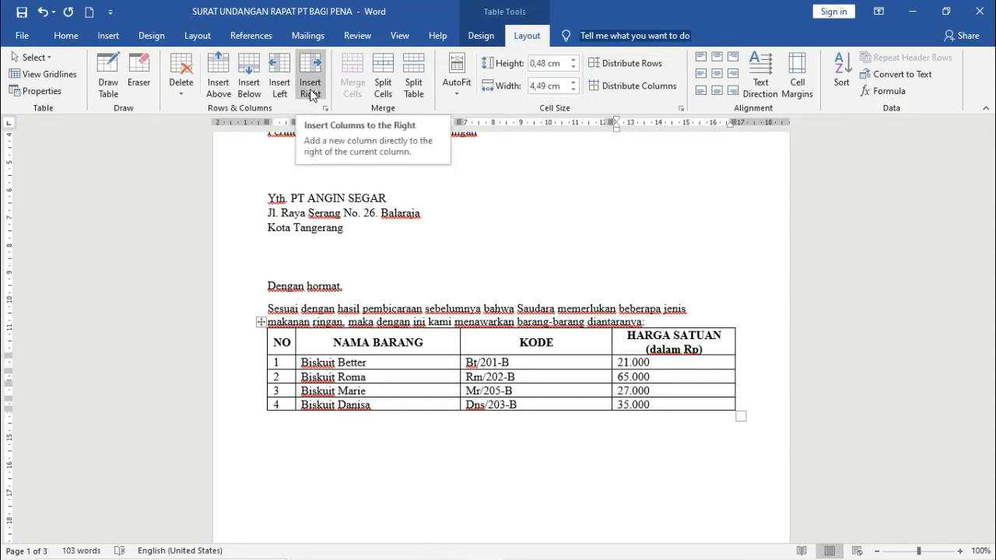
click(249, 86)
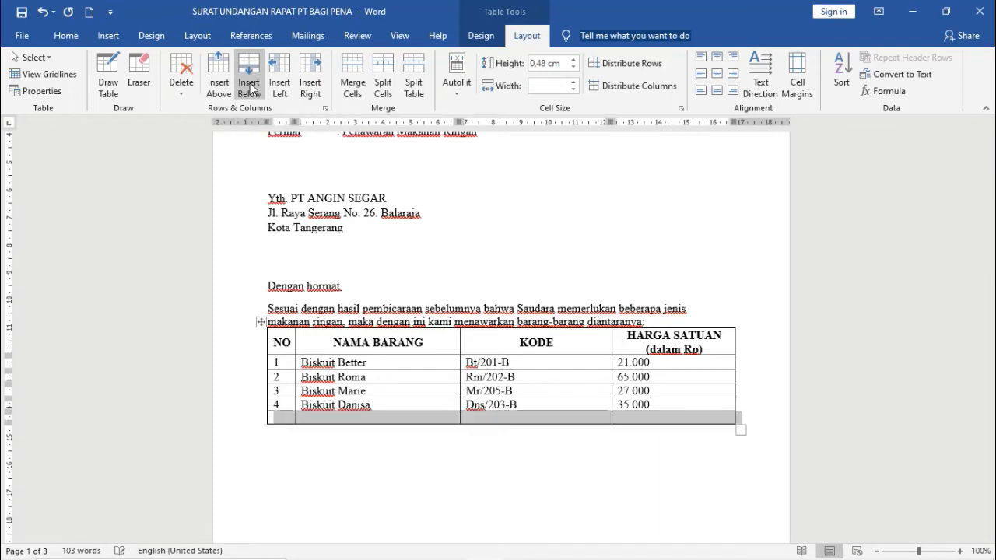
click(249, 86)
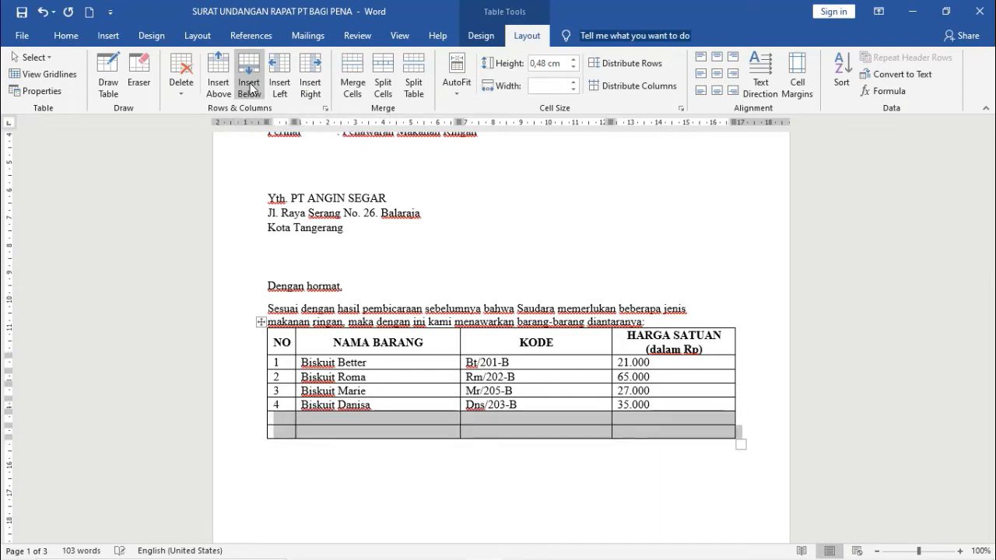
click(290, 416)
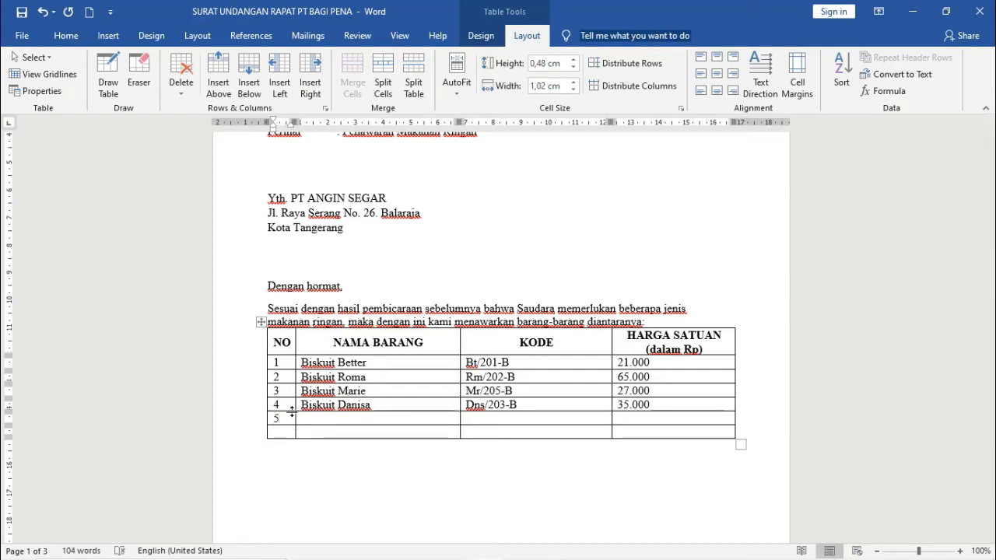
text(25.000)
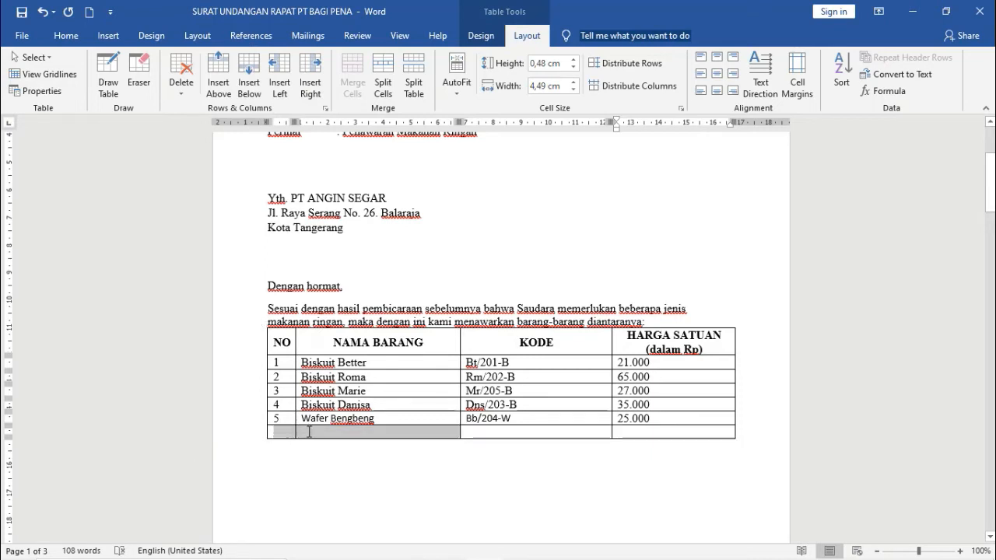
Merge the first three cells of the empty last row and enter Jumlah in the merged cell.
click(298, 447)
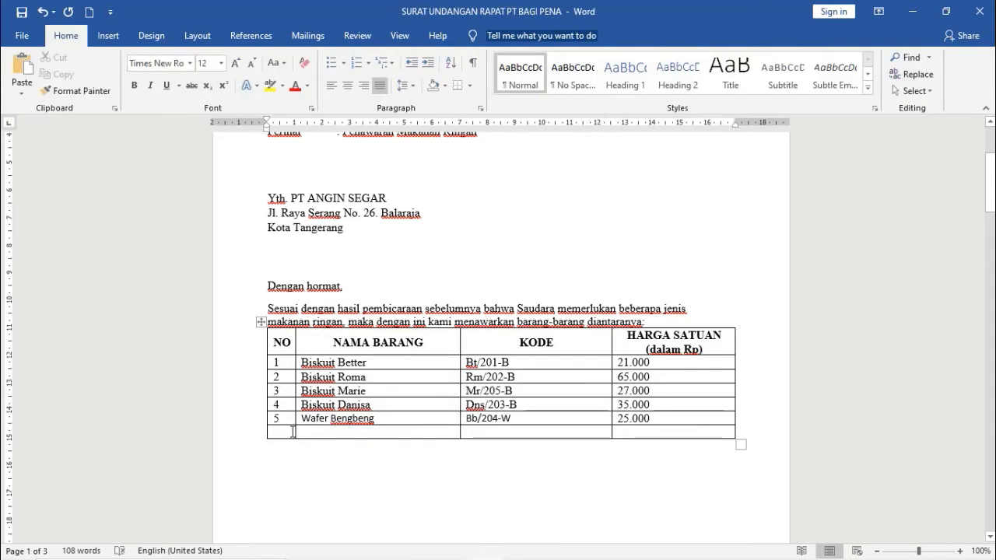
click(285, 431)
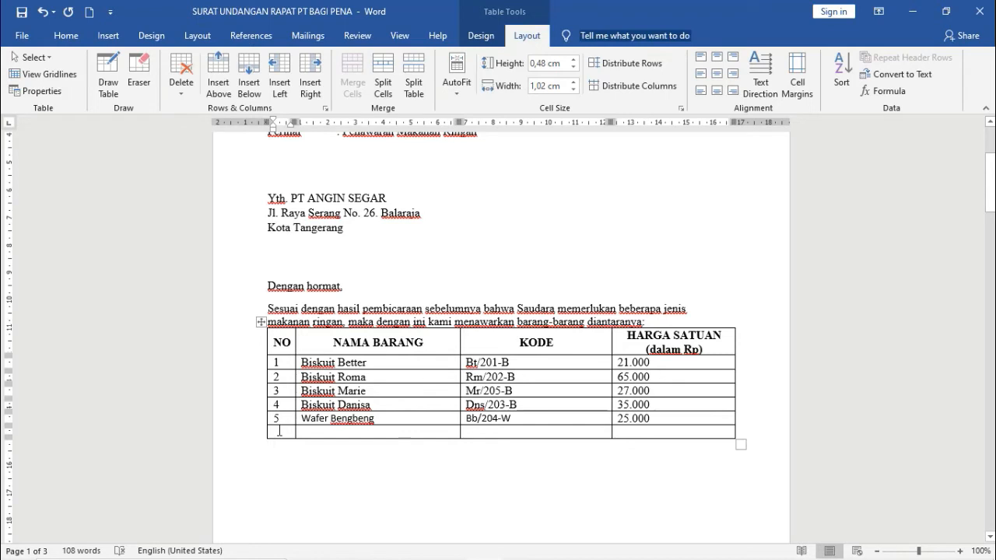
drag(279, 430, 537, 429)
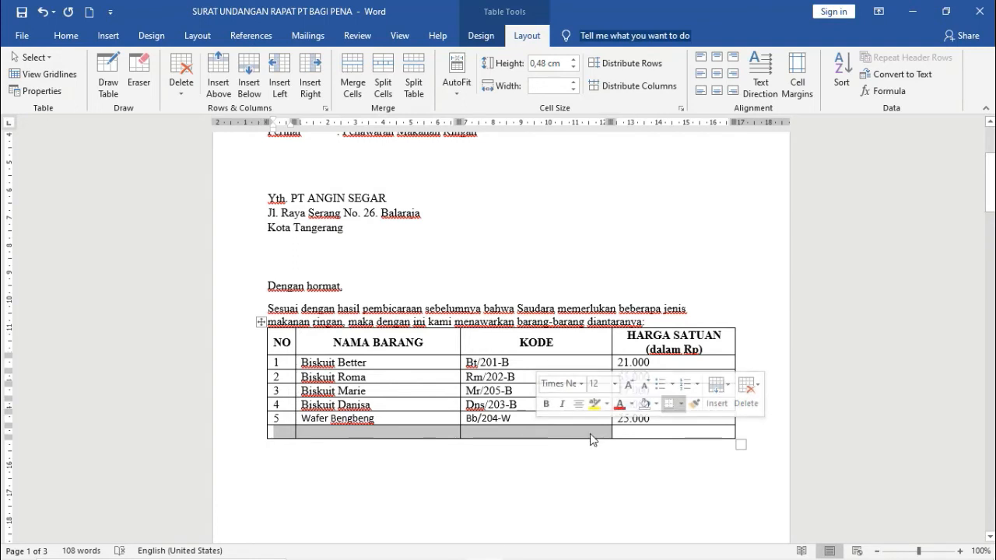
click(353, 82)
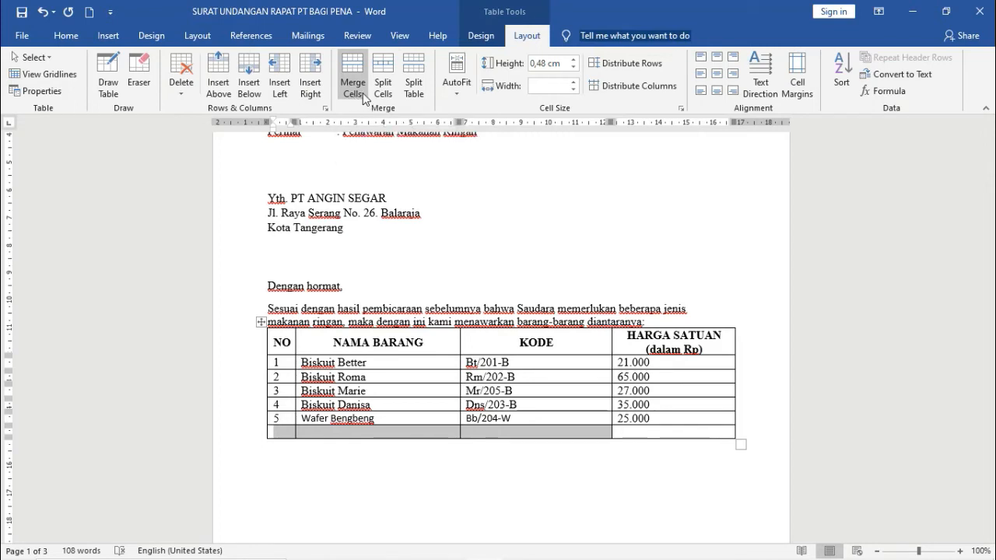
click(488, 431)
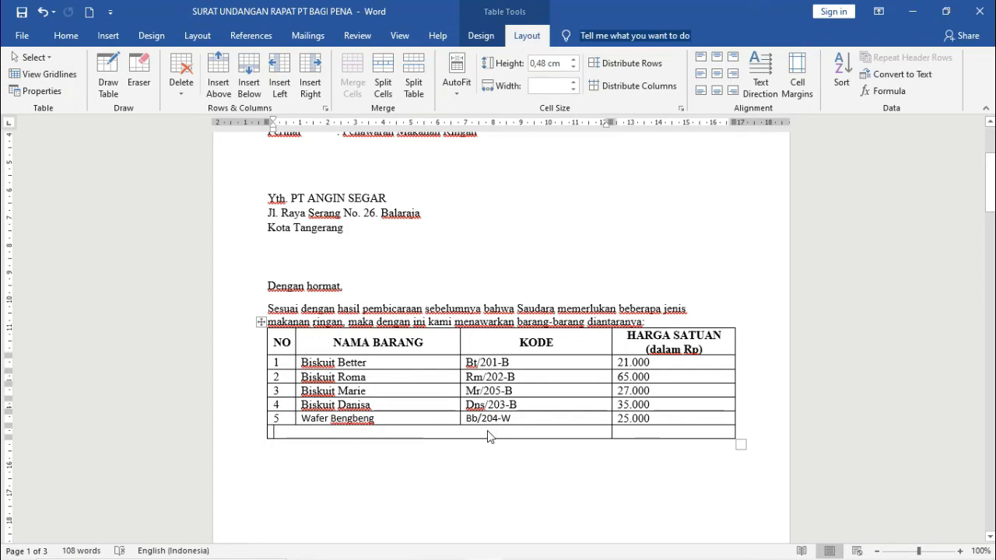
text(J)
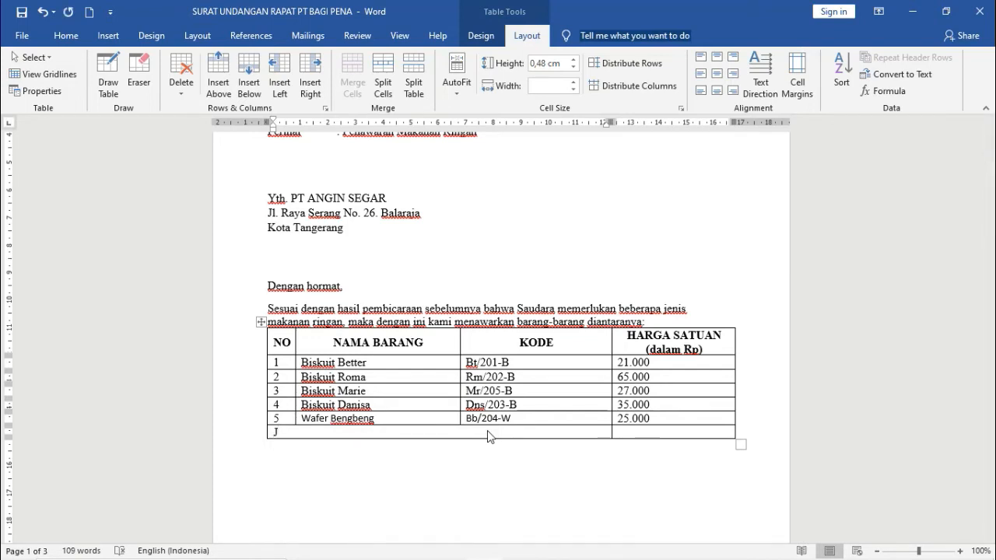
text(umlah)
Make the Jumlah label bold and centre it in its merged cell.
key(shift+Left)
key(shift+Left)
key(shift+Left)
key(shift+Left)
key(shift+Left)
key(shift+Left)
key(shift+Left)
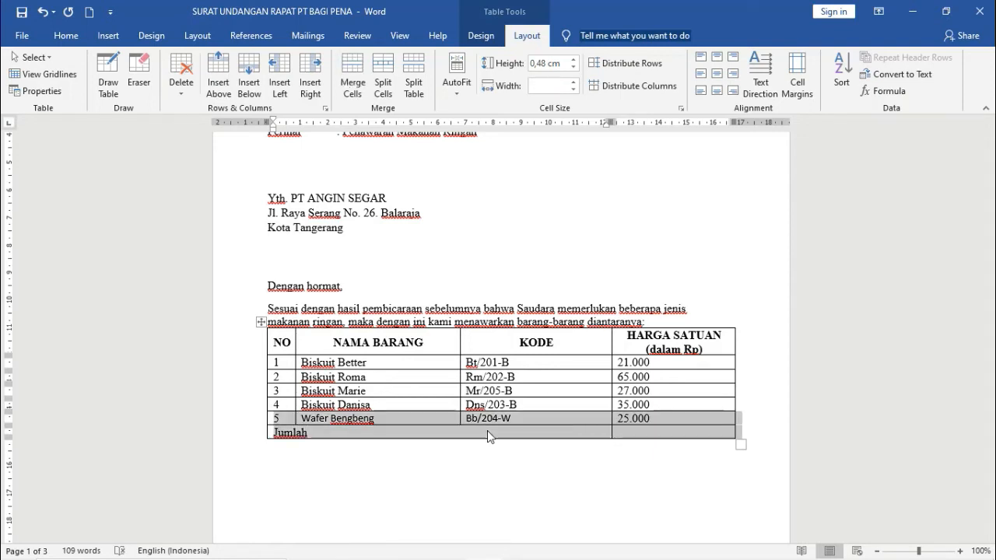
key(shift+Right)
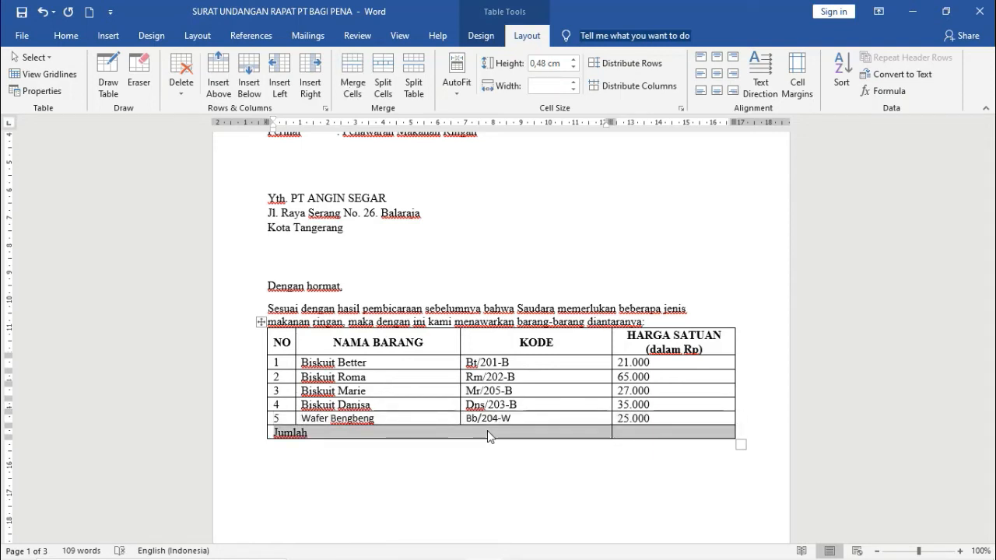
click(305, 433)
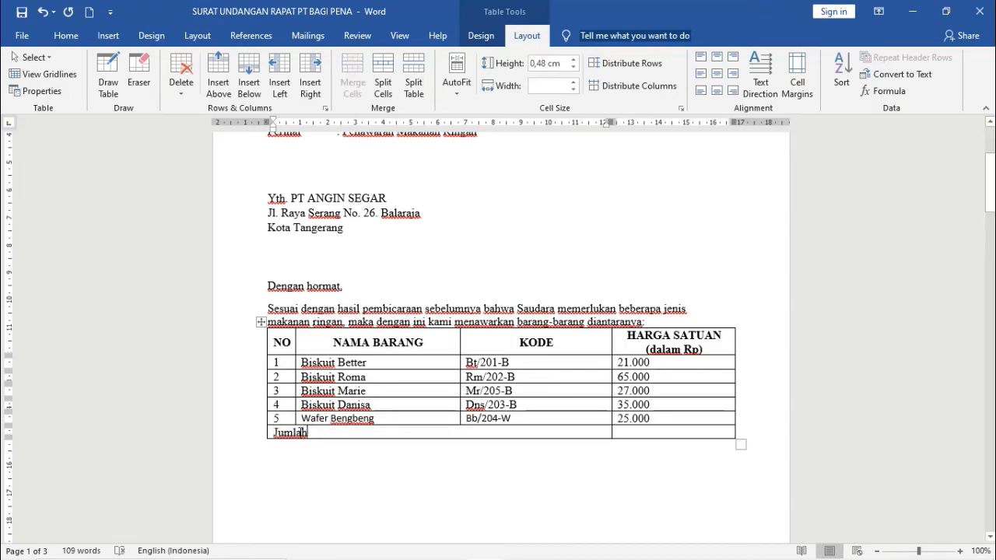
double_click(282, 436)
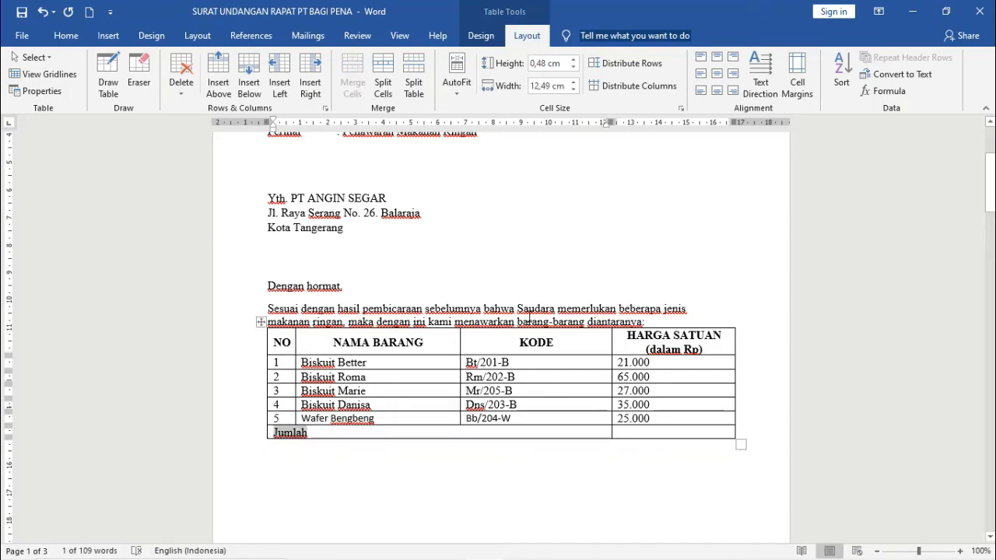
key(ctrl+b)
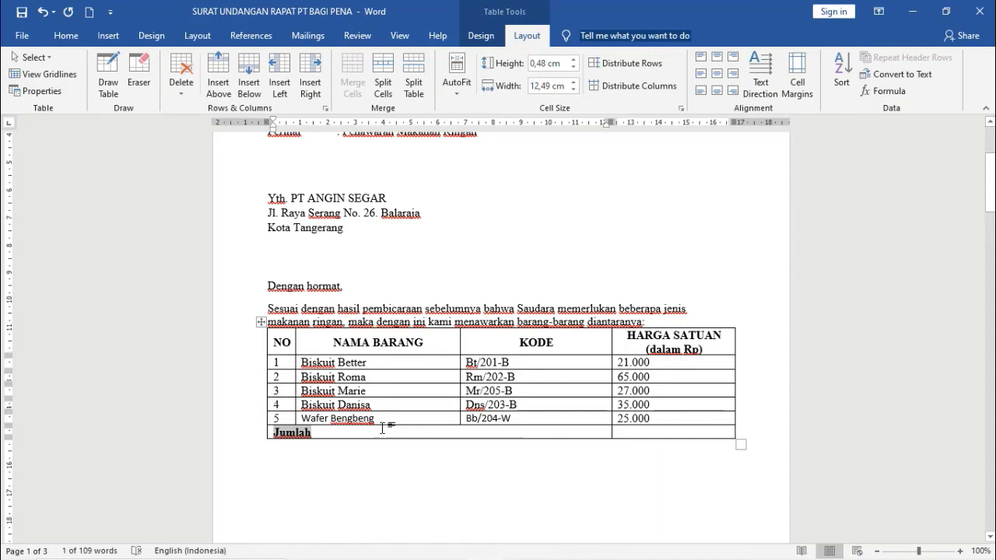
click(717, 74)
click(697, 456)
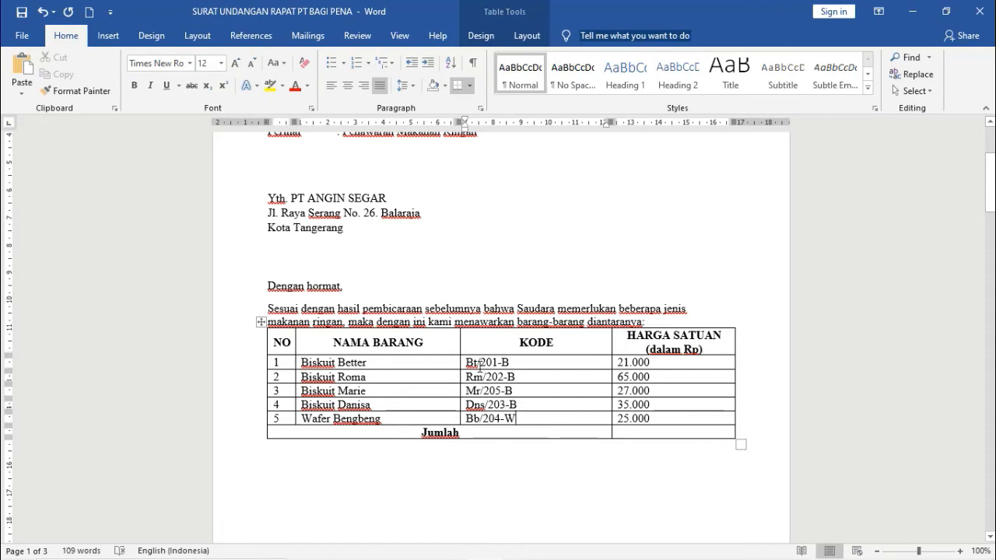
Centre the five item codes in the KODE column and the five prices in the HARGA SATUAN column.
drag(480, 364, 529, 421)
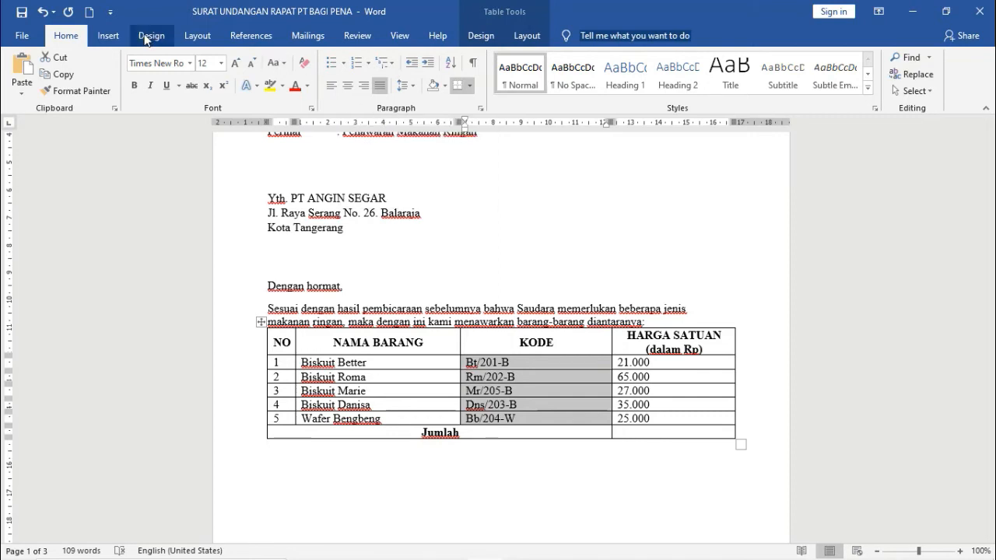
click(347, 85)
click(621, 363)
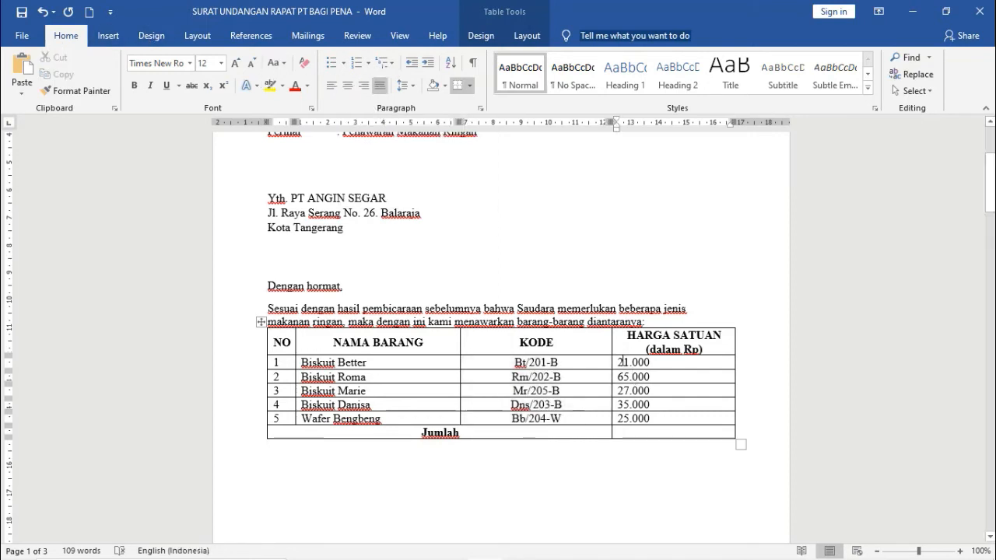
drag(621, 362, 652, 419)
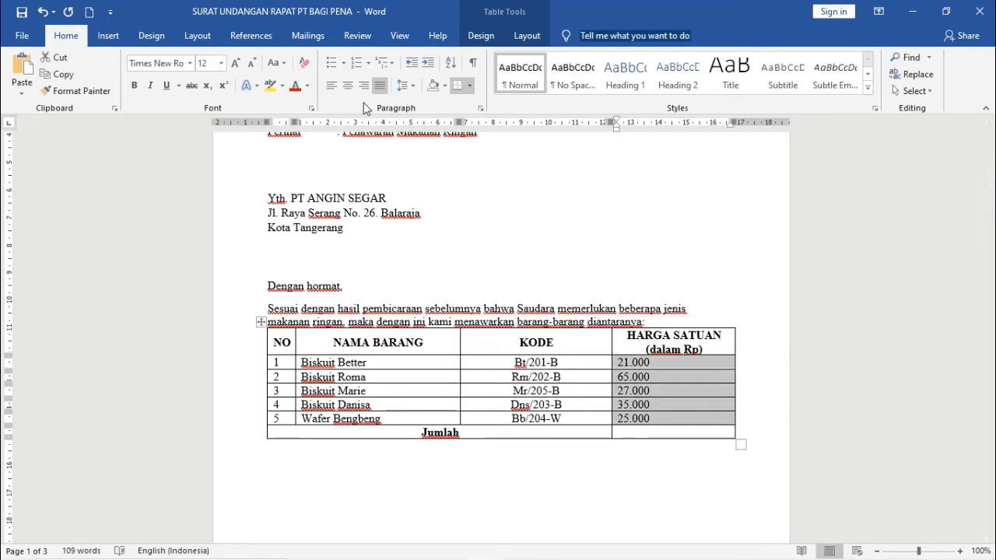
click(347, 84)
click(669, 479)
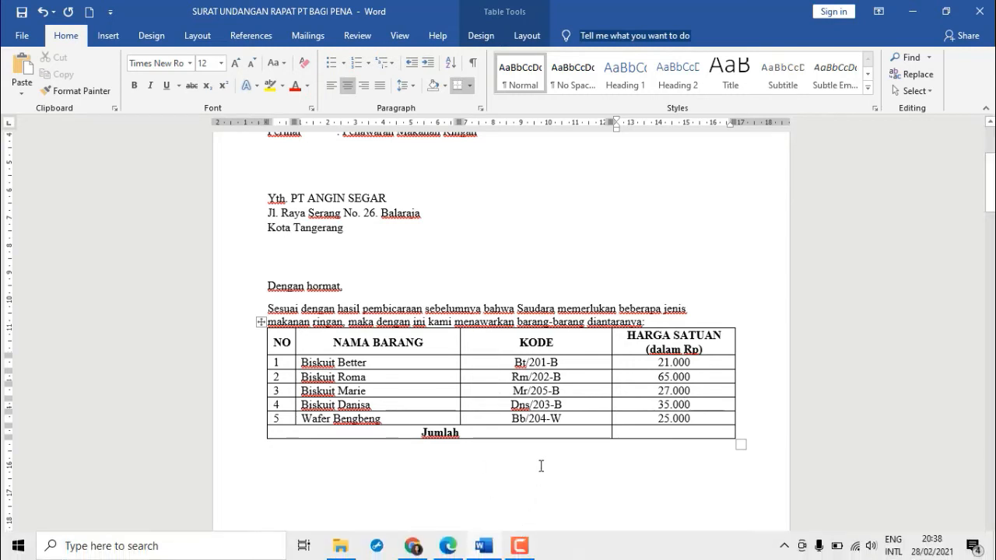
Below the table, write the Indonesian paragraph offering 5% discount and free delivery above 100 pack, and the closing paragraph awaiting the order with thanks.
click(467, 460)
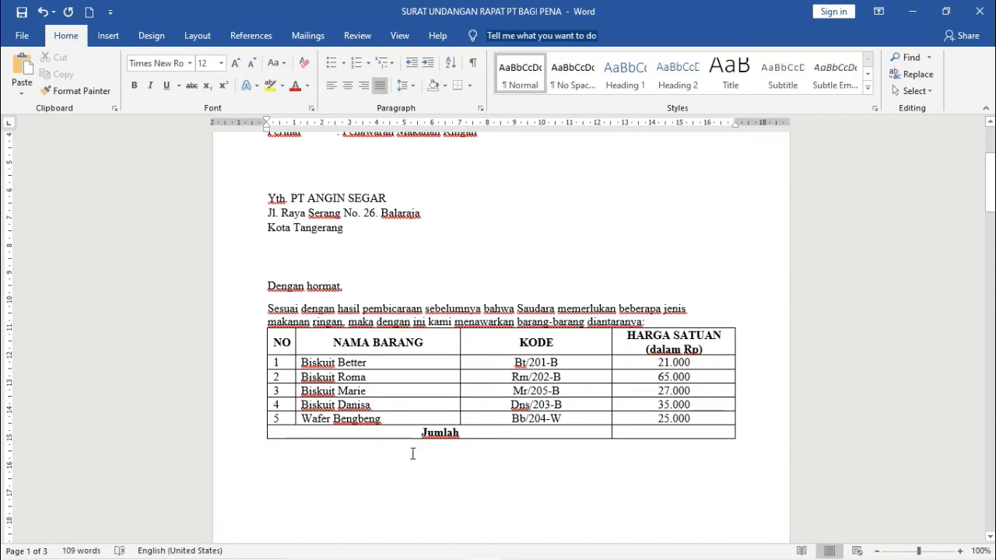
double_click(273, 452)
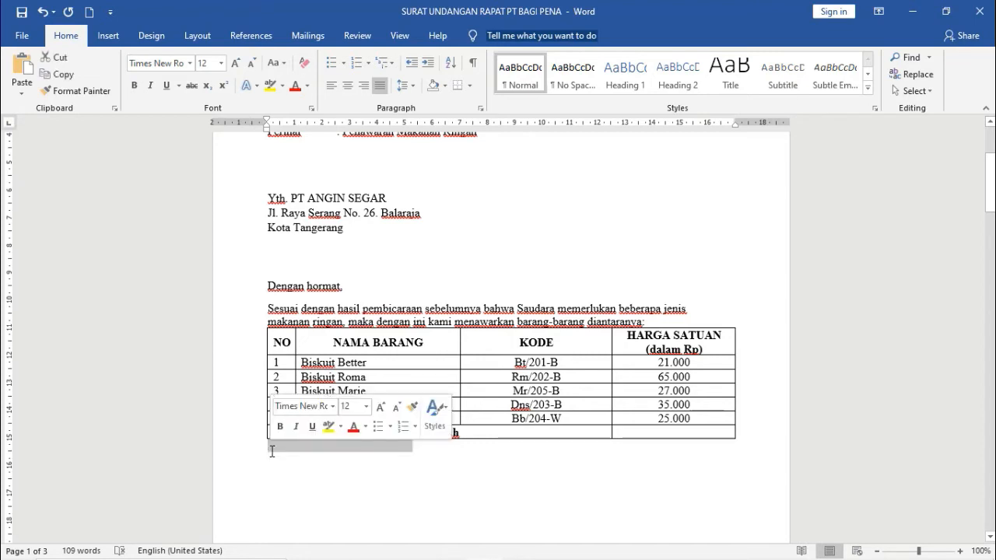
click(273, 452)
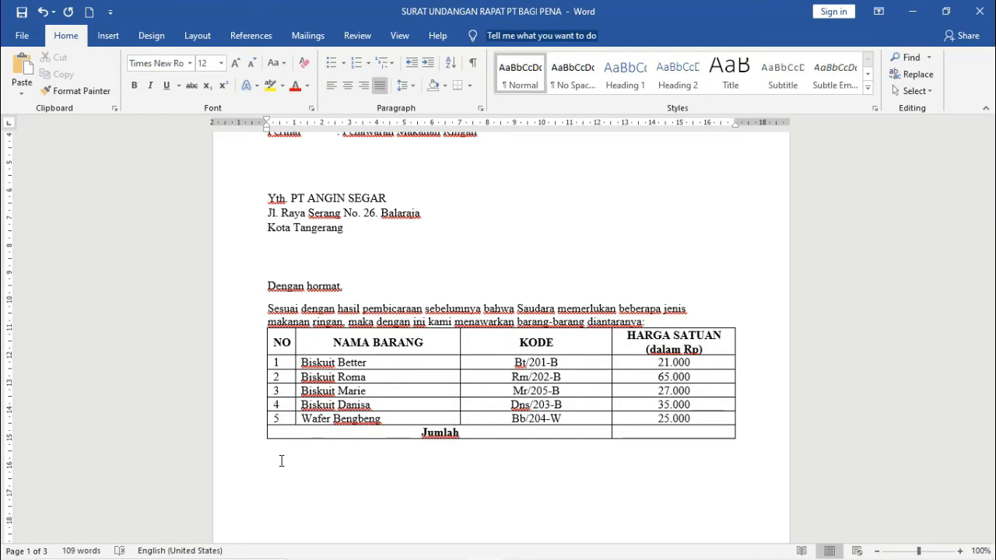
text(Harga tersebut belum termasuk harga discount. Bila Saudara mengambil lebih dari 100 pack, setiap barang akan kami diskon sebesar 5% dan akan kirim tanpa tambahan biaya pengangkutan. Kami menunggu pesanan saudara, atas perhatian dan kerjasamanya kami ucapkan terima kasih)
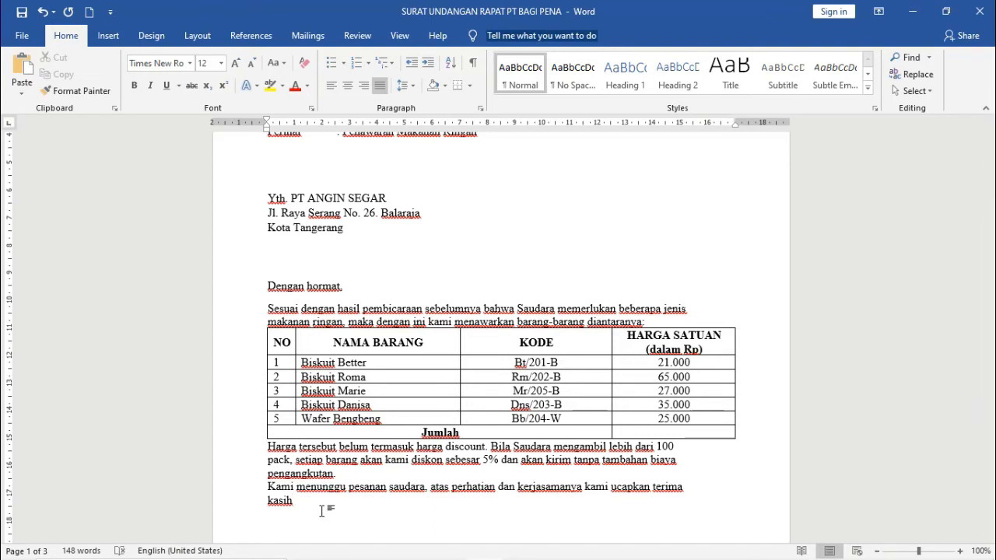
Give the opening paragraph and the two paragraphs below the table a first-line indent of 1 cm.
click(269, 307)
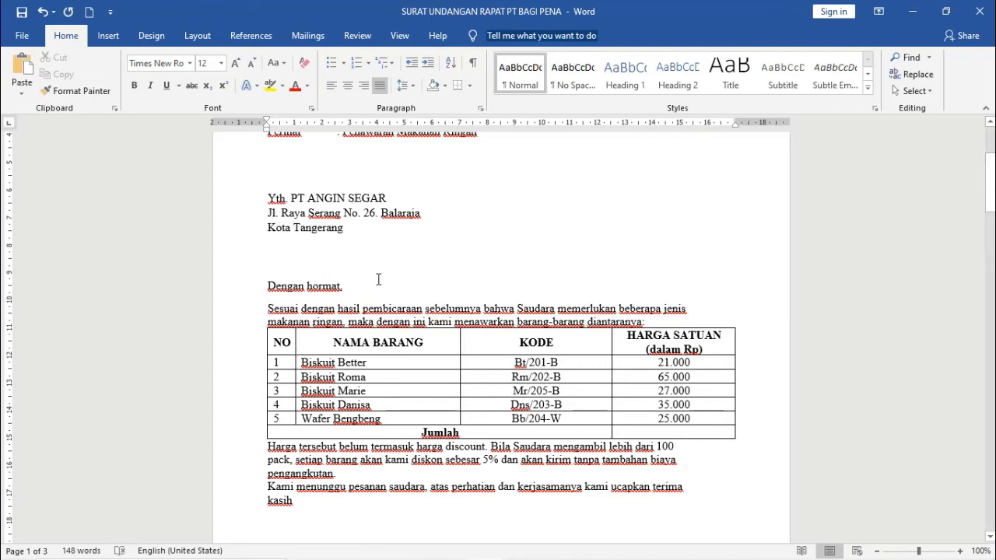
key(Tab)
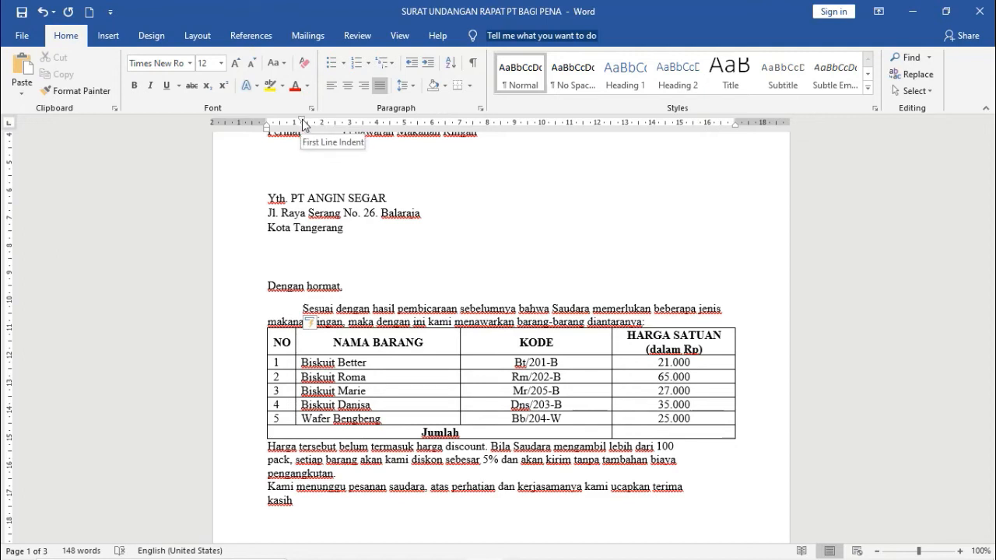
drag(303, 122, 294, 124)
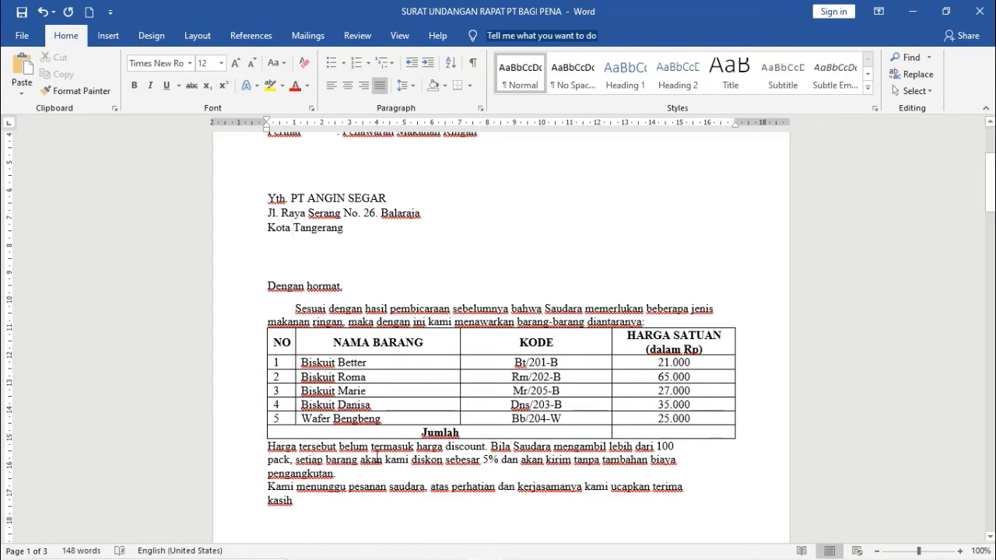
click(267, 447)
key(Tab)
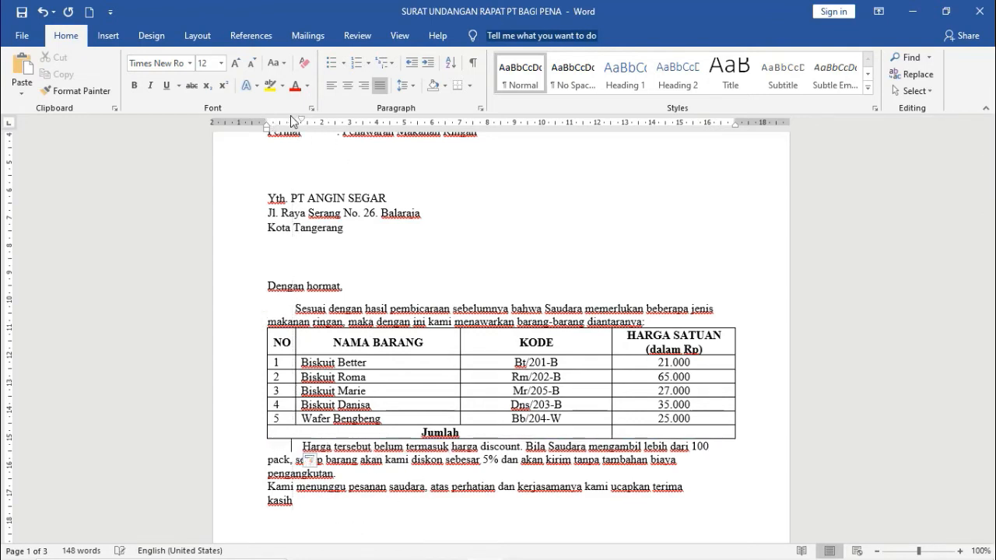
click(268, 487)
key(Tab)
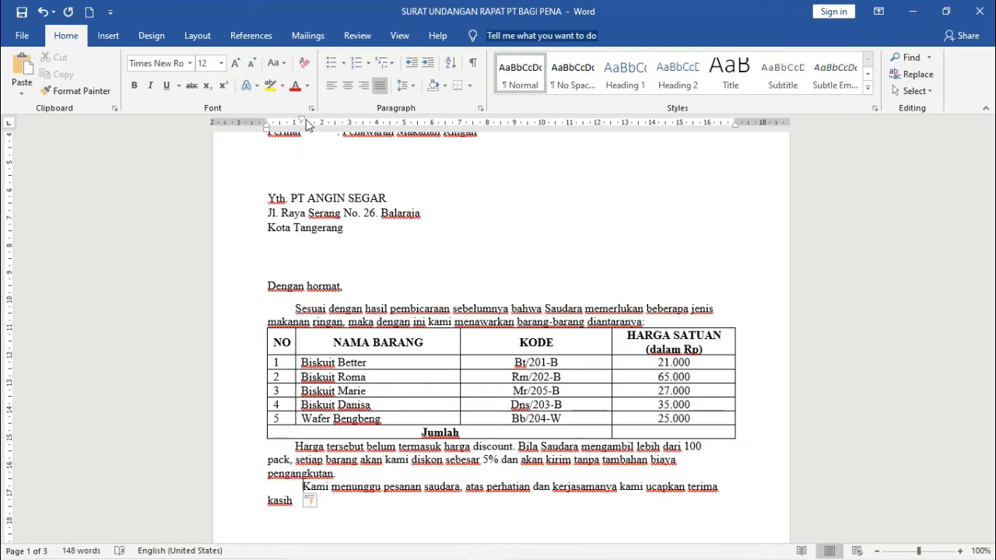
click(401, 273)
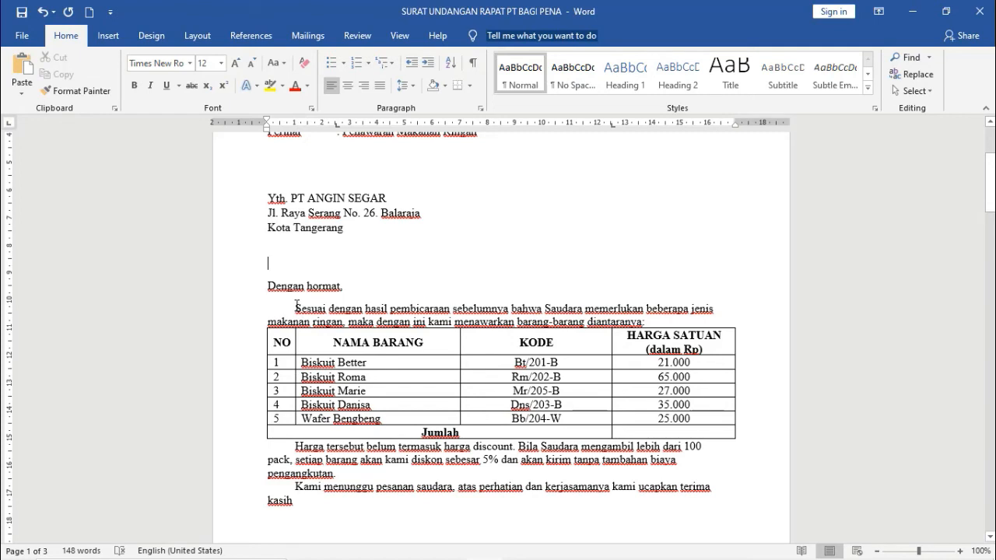
key(ctrl+j)
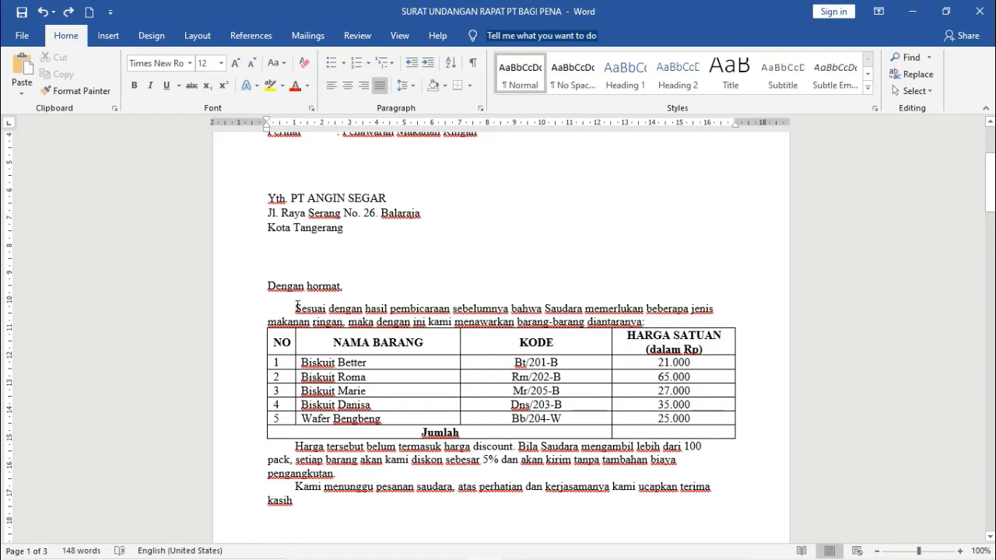
Set the line spacing of the opening paragraph above the table to Multiple at 1,2.
drag(305, 307, 672, 320)
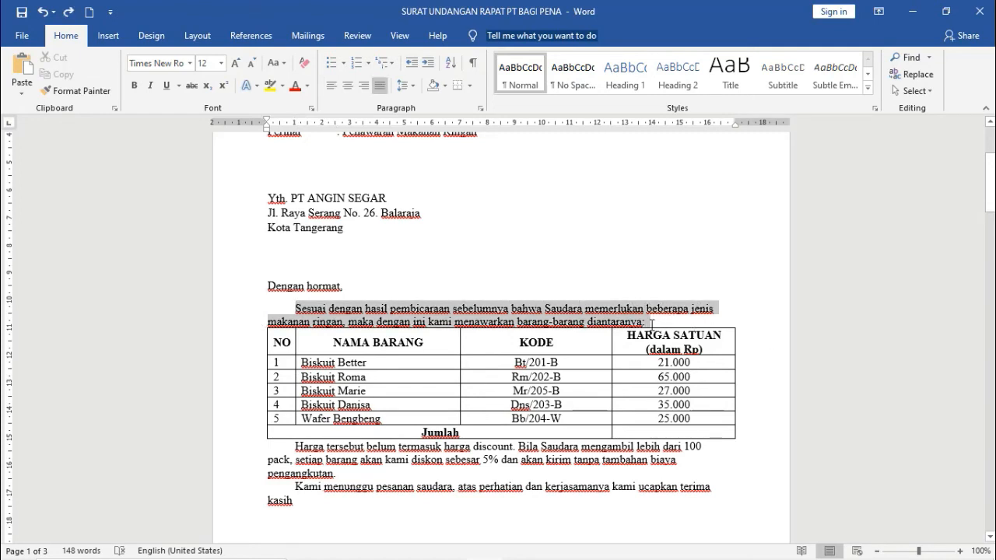
click(459, 291)
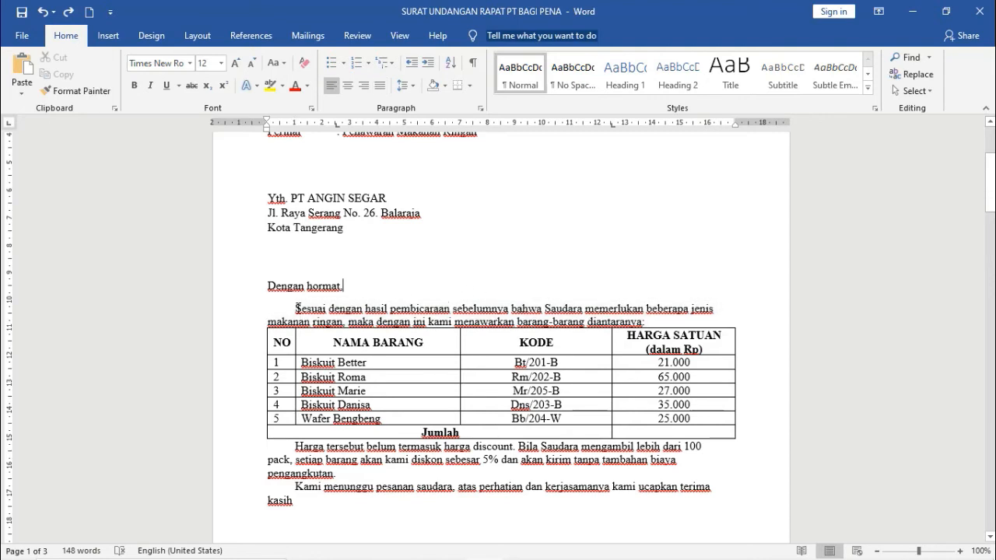
drag(297, 308, 649, 322)
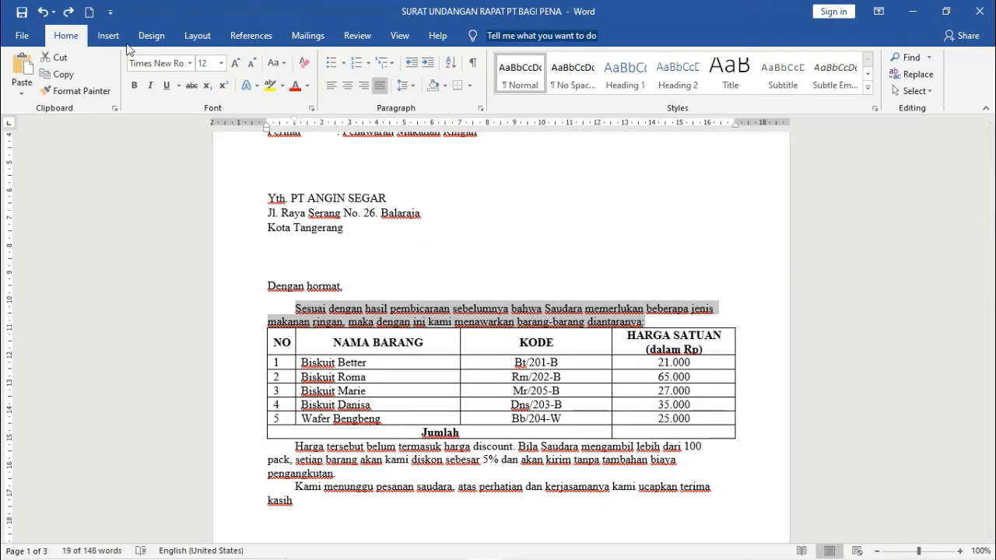
click(481, 111)
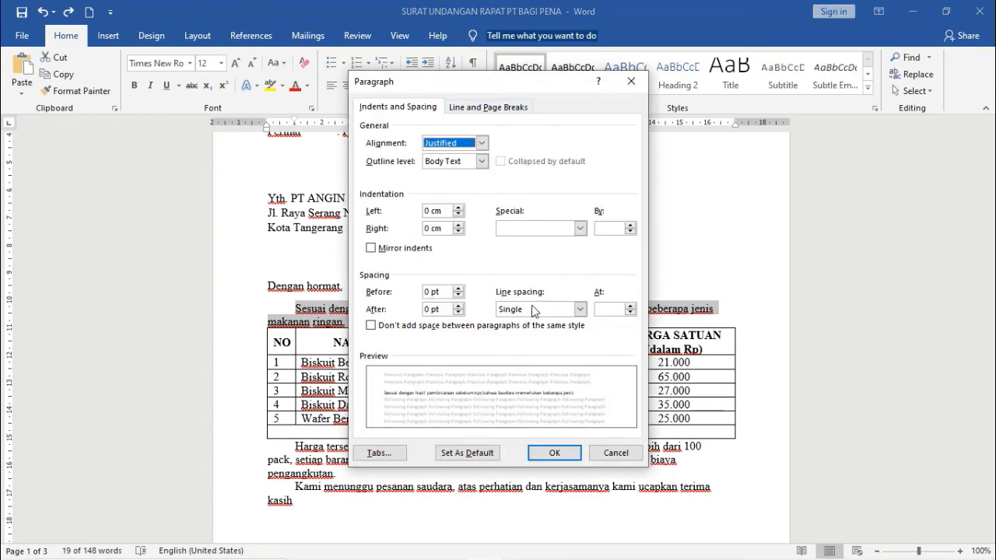
click(579, 309)
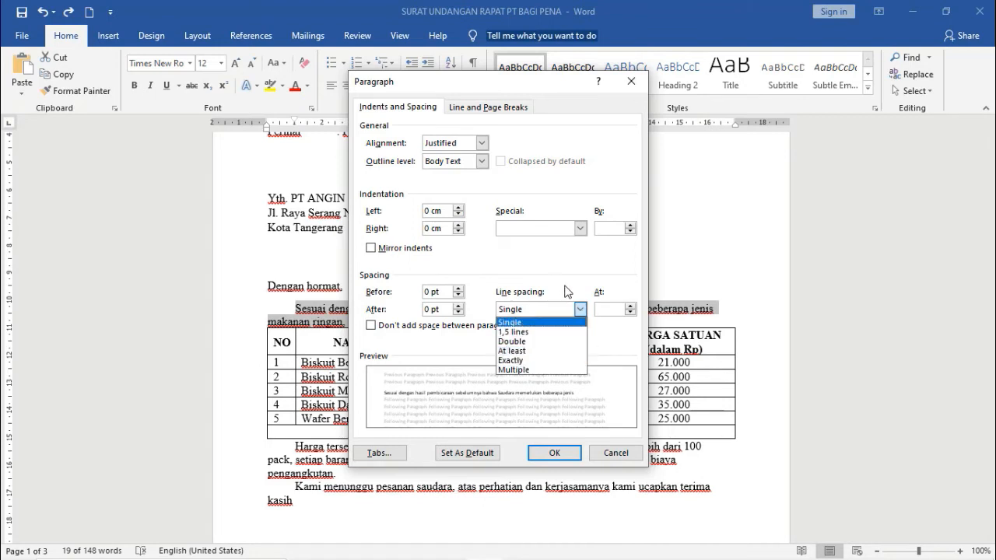
click(528, 370)
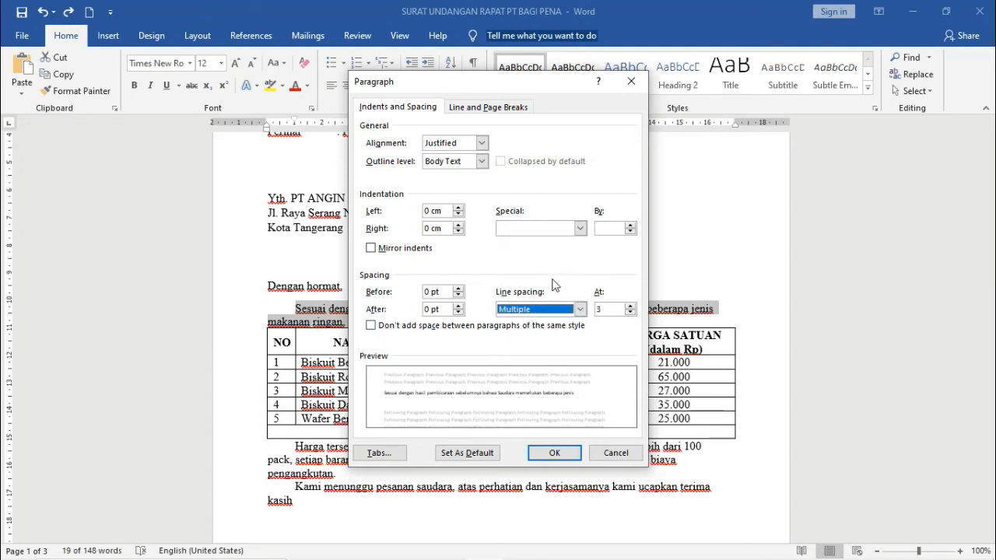
click(615, 308)
drag(615, 309, 595, 315)
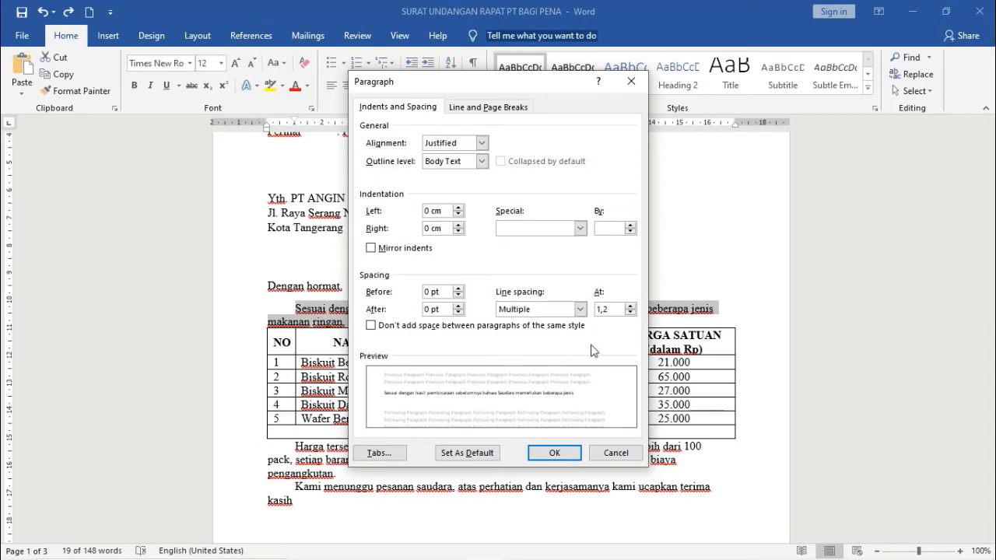
click(557, 453)
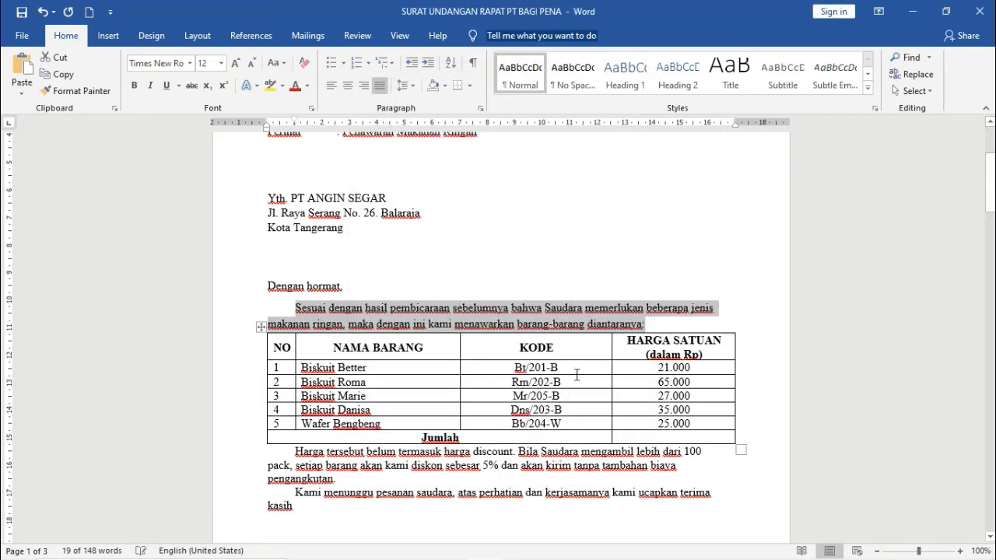
click(663, 325)
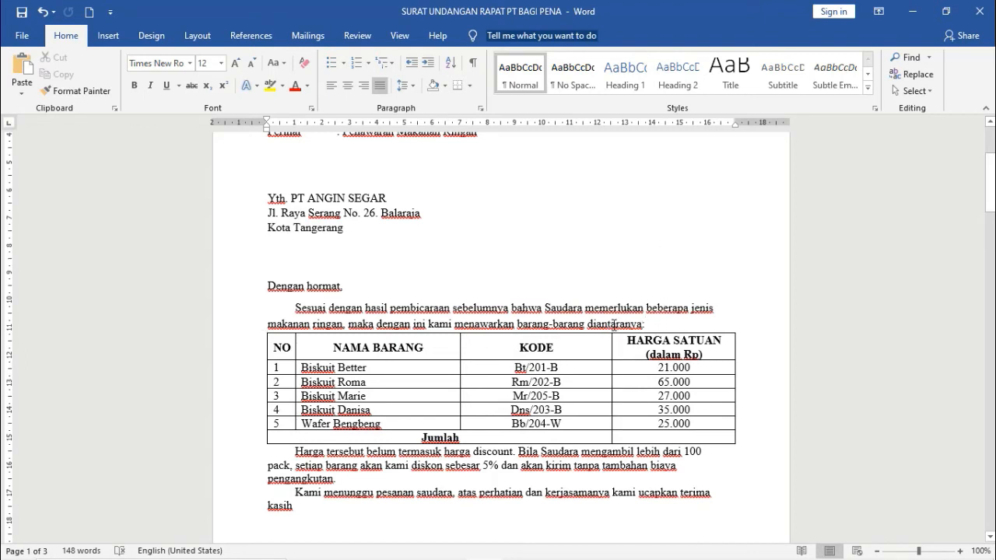
Add paragraph spacing after the opening paragraph's last line to separate it from the table.
drag(645, 323, 588, 324)
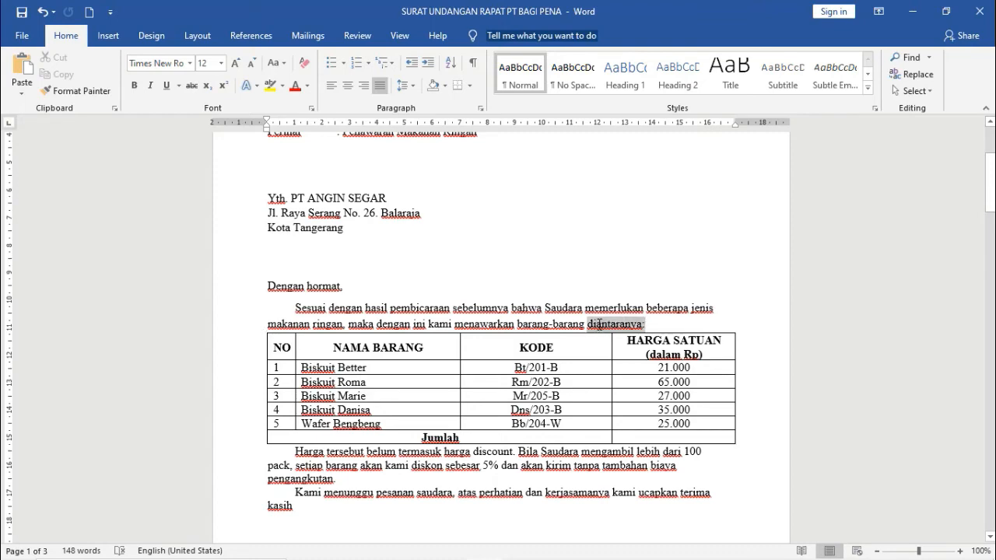
click(480, 110)
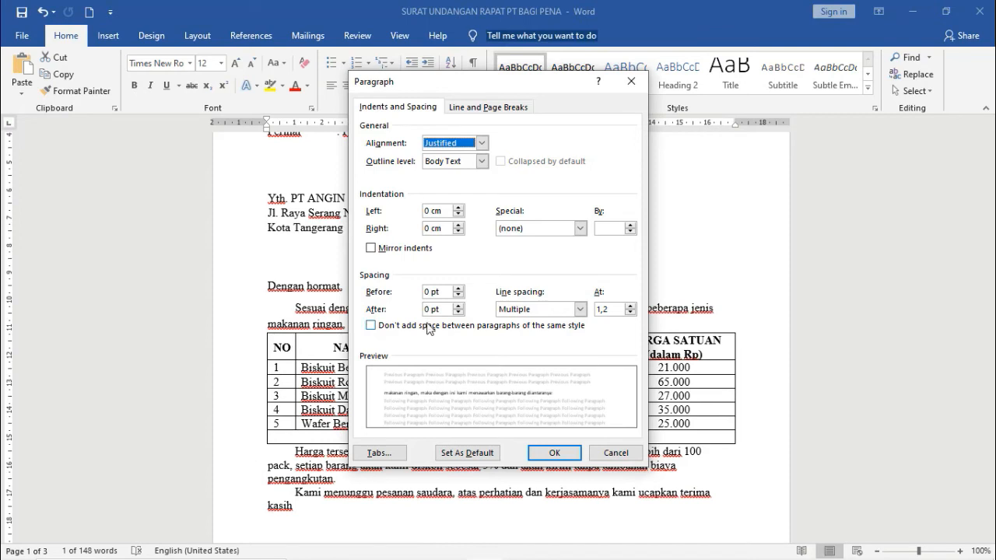
click(427, 310)
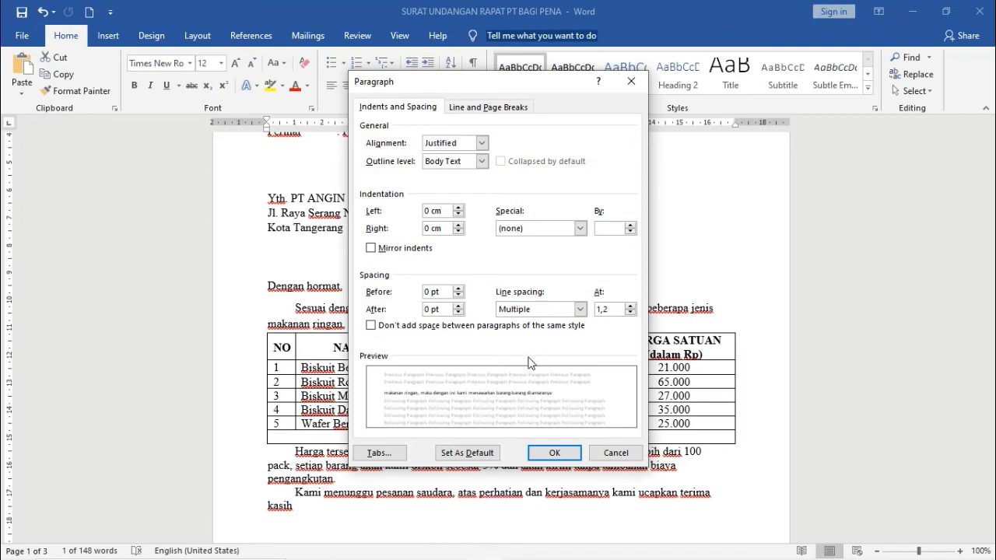
text(1)
click(554, 455)
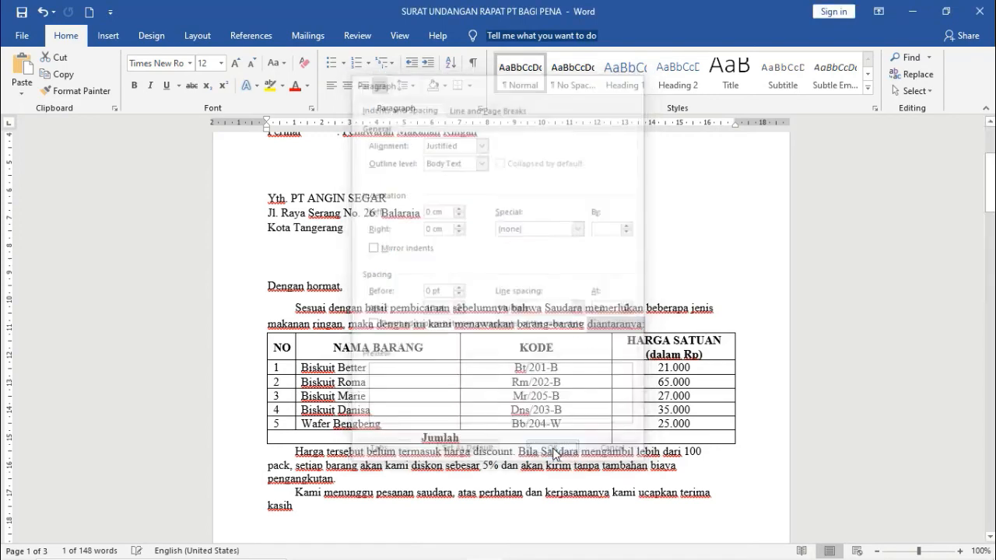
click(674, 335)
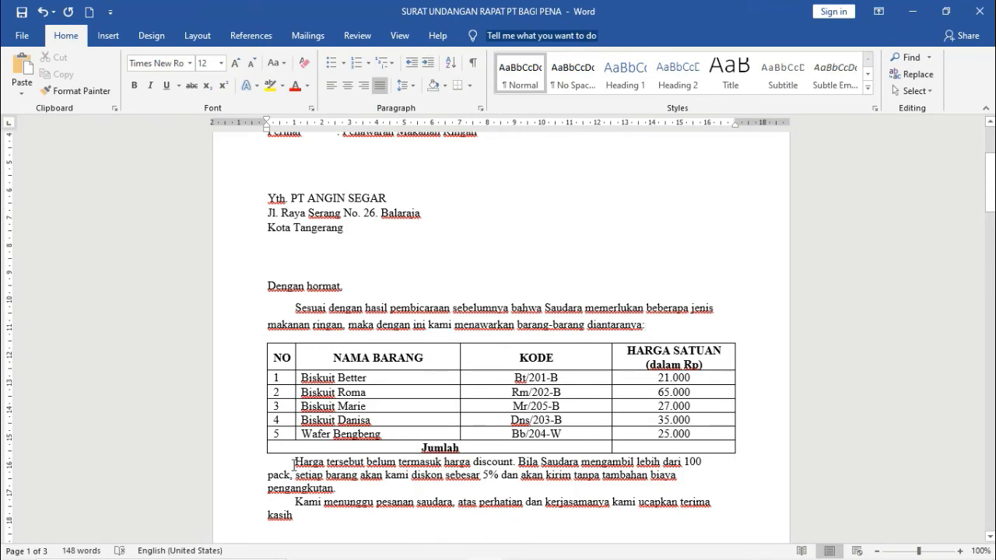
Set the line spacing of the discount and closing paragraphs below the table to Multiple at 1,2.
drag(294, 465, 304, 519)
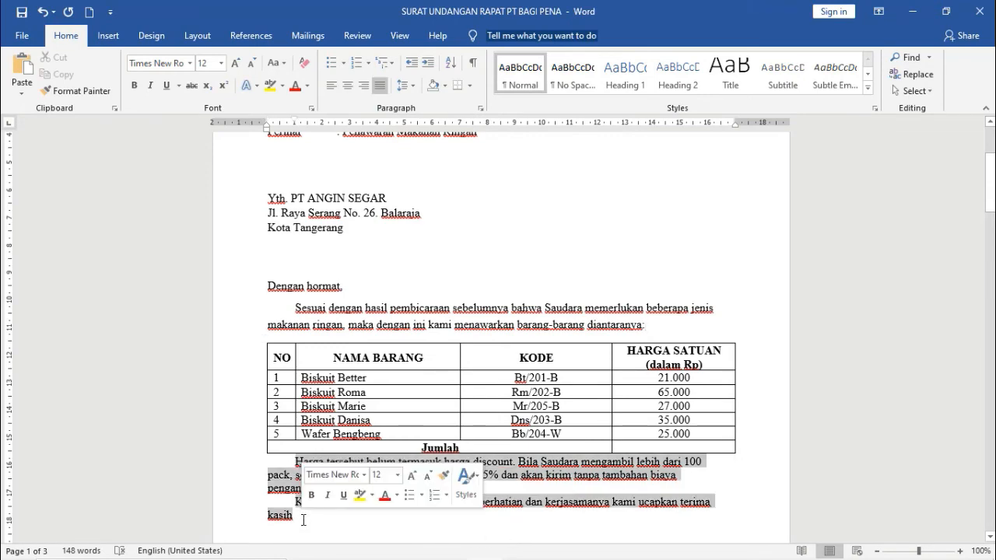
scroll(531, 380, down, 3)
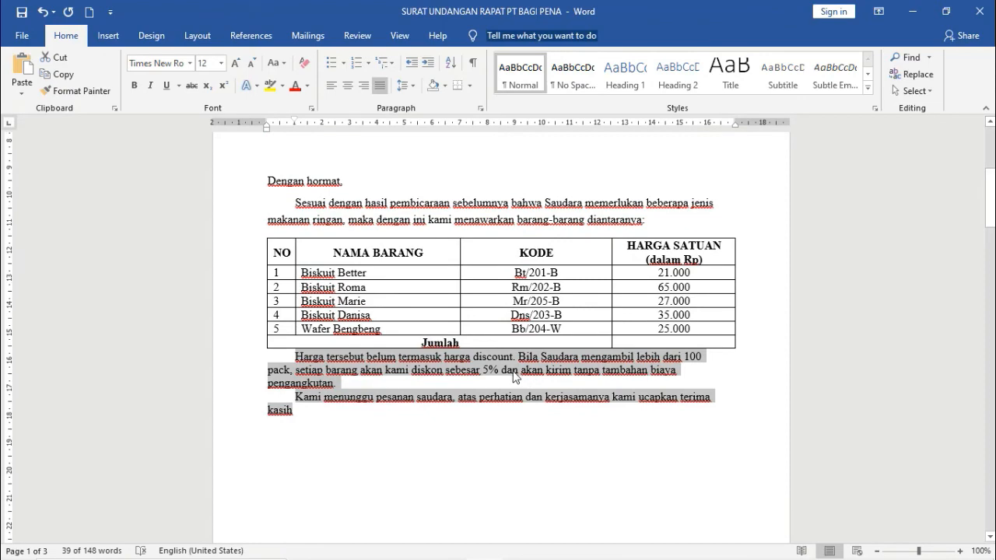
click(481, 109)
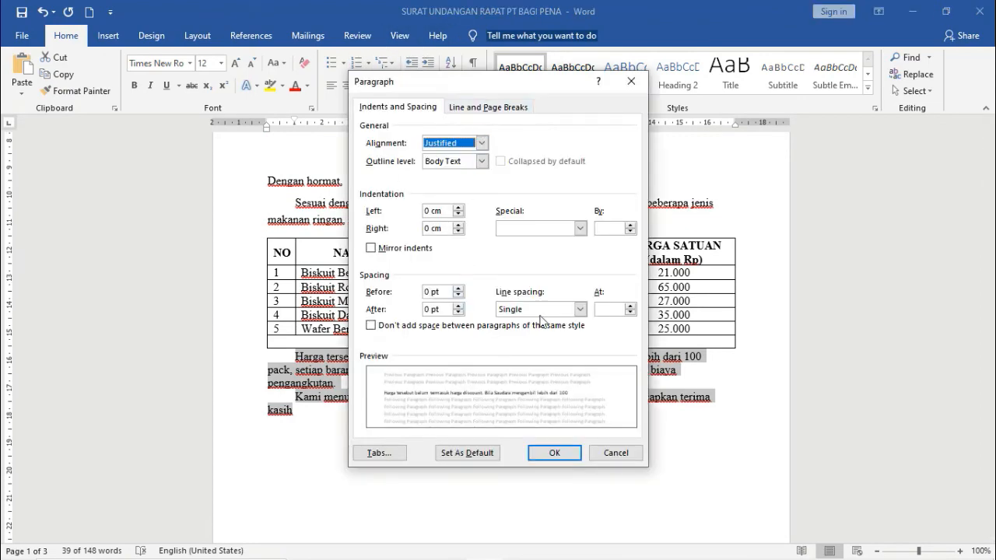
click(542, 310)
click(535, 373)
text(,5)
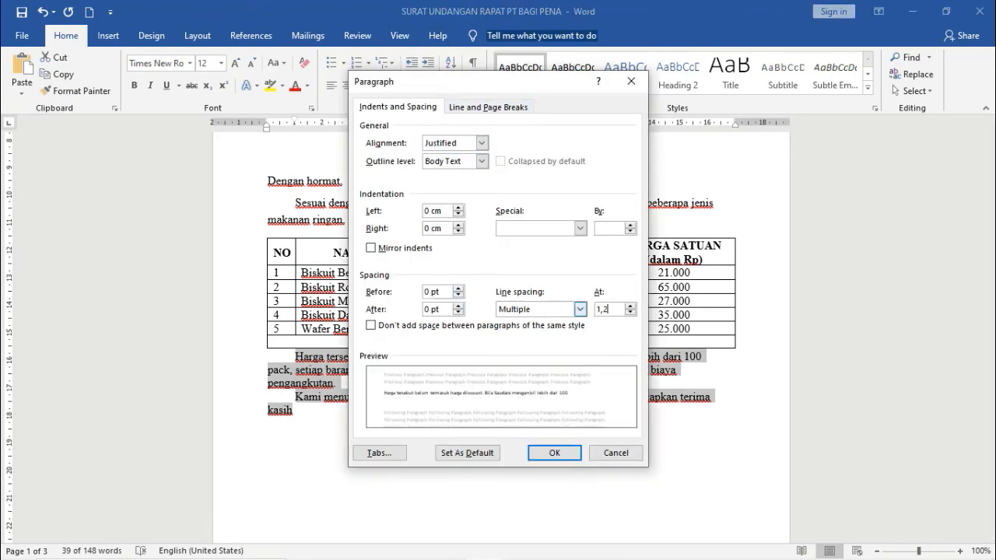
click(555, 452)
Add paragraph spacing before the first line of the discount paragraph to separate it from the table.
click(302, 359)
drag(296, 358, 364, 358)
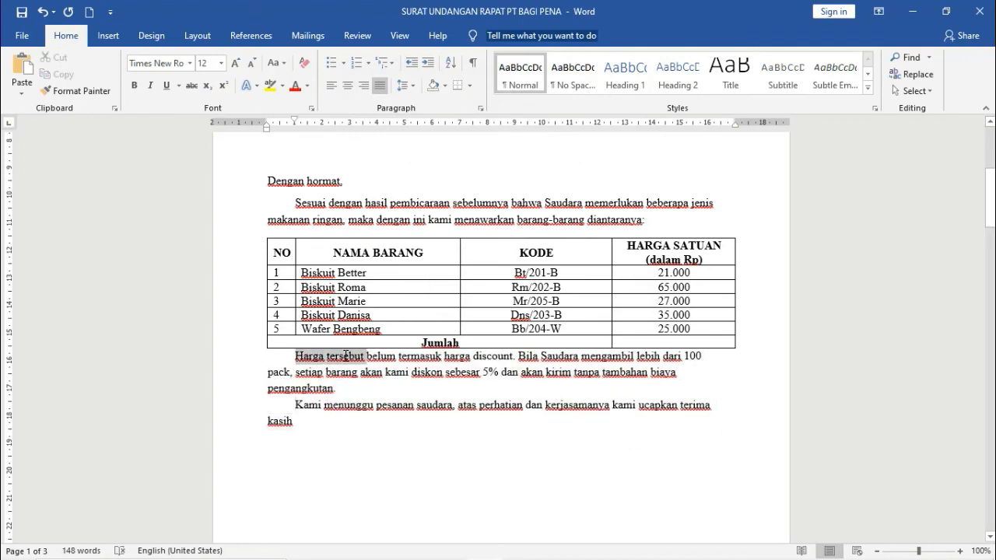
click(480, 109)
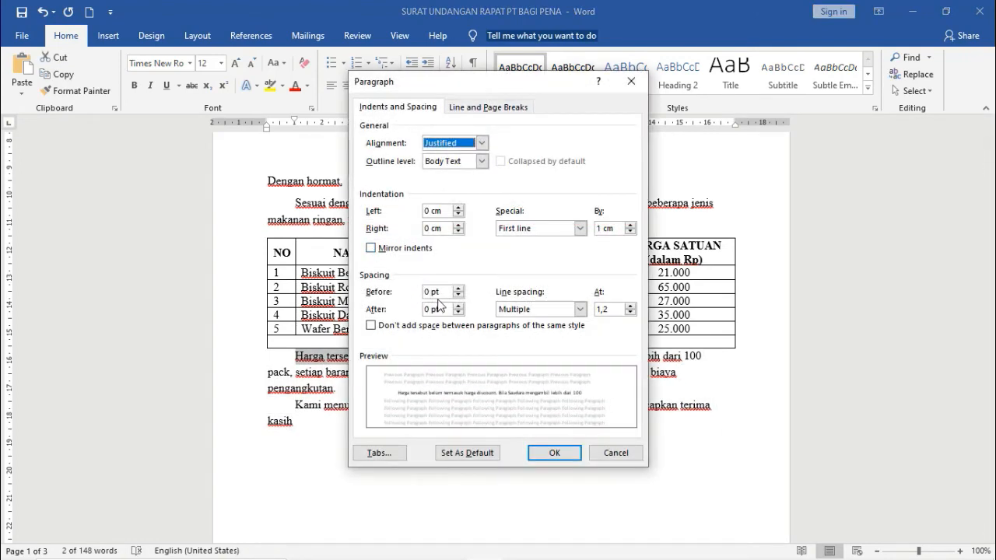
click(611, 457)
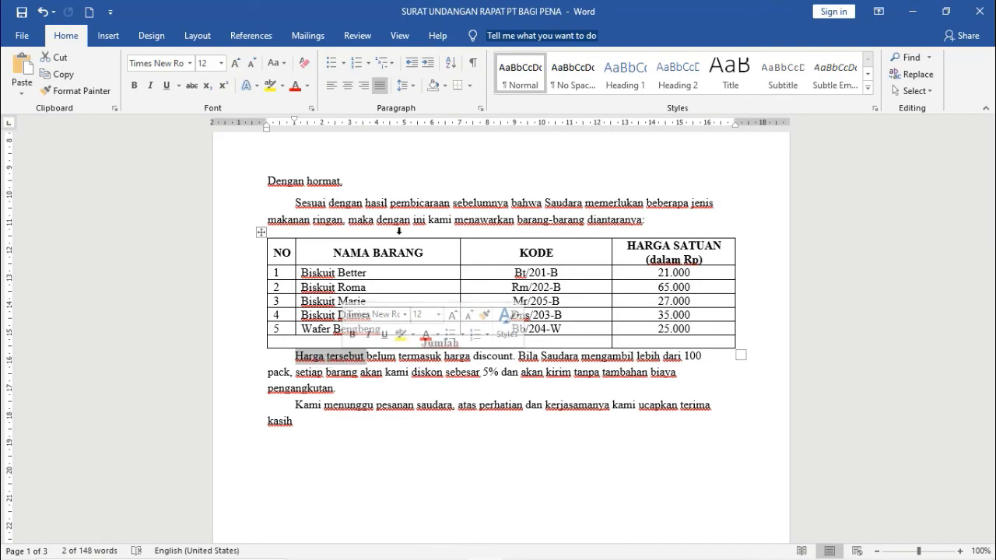
click(482, 109)
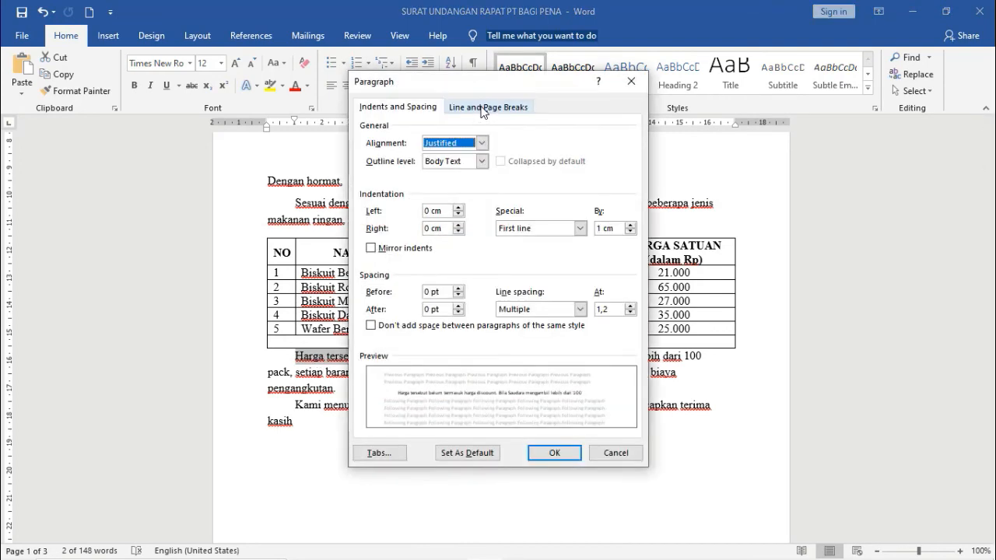
click(426, 291)
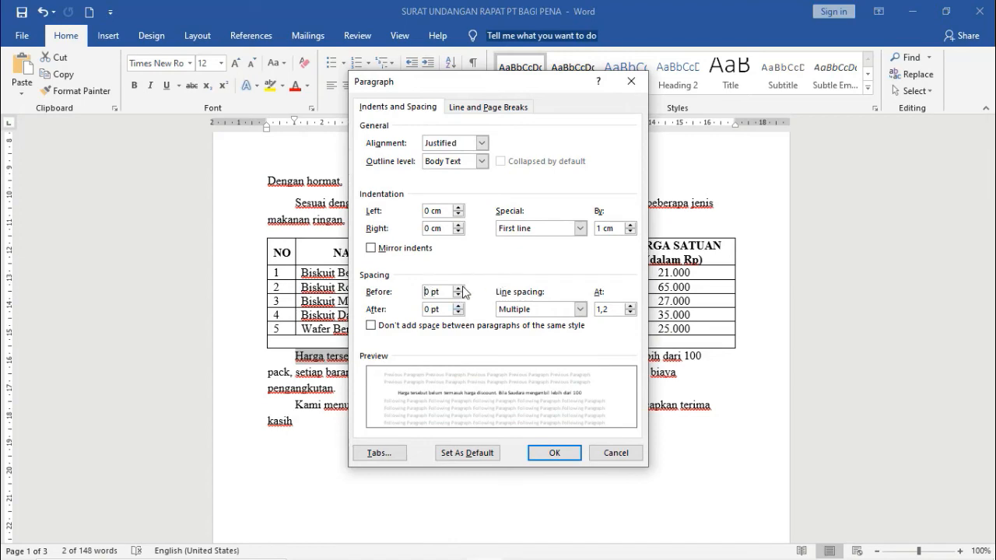
text(1)
click(562, 454)
click(449, 380)
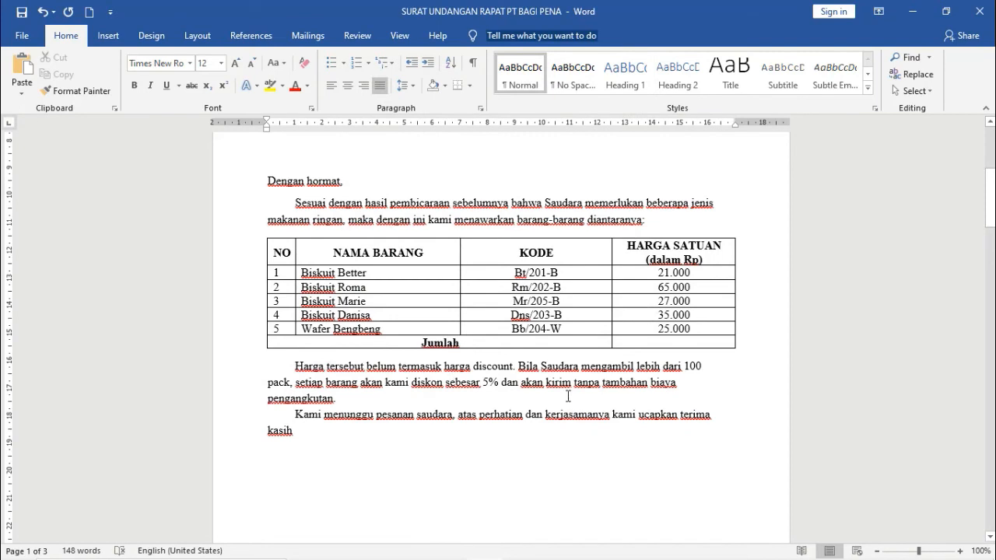
Add spacing after the discount paragraph's last line, and finish the closing paragraph on one line with a period after terima kasih.
scroll(568, 395, down, 3)
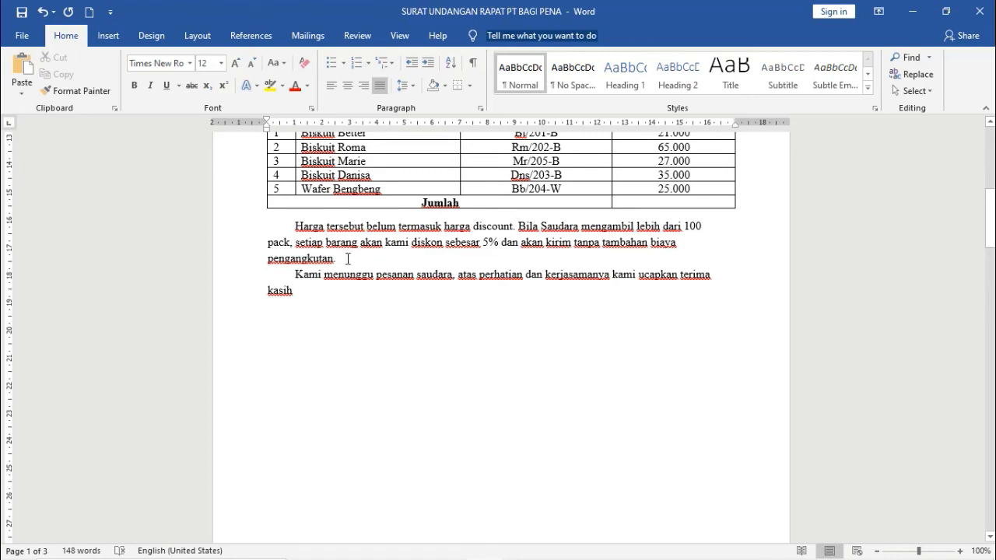
drag(341, 262, 258, 261)
click(354, 262)
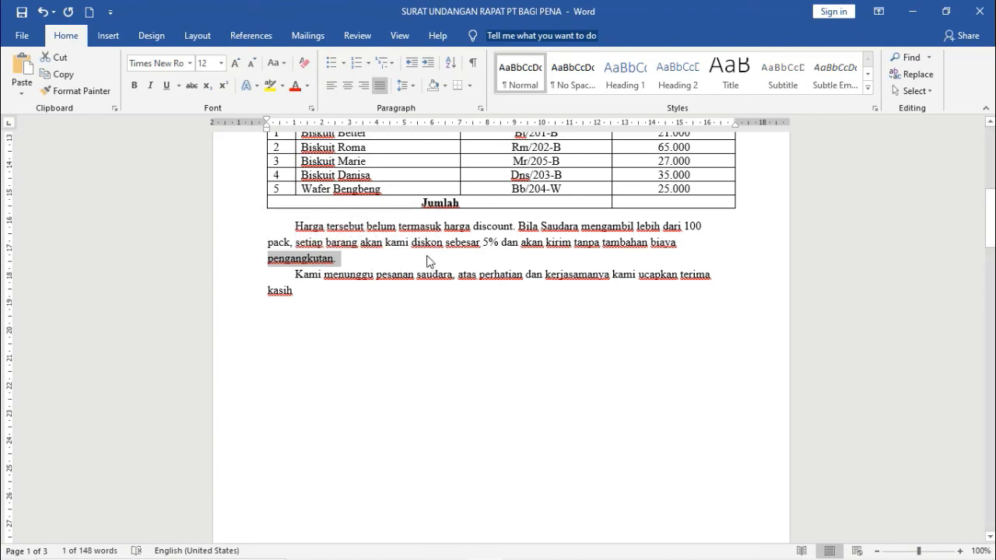
click(480, 107)
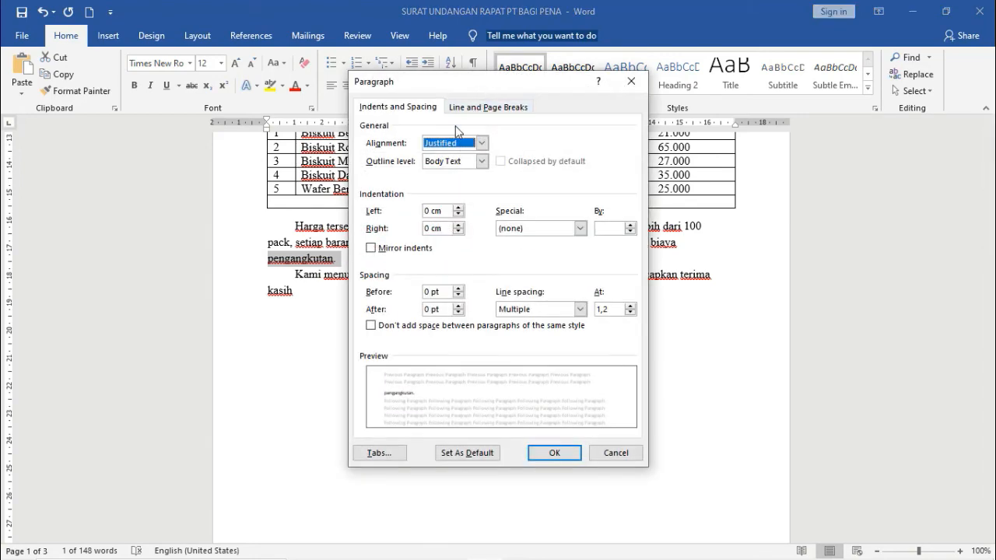
click(426, 310)
text(1)
click(565, 454)
click(501, 374)
text(.)
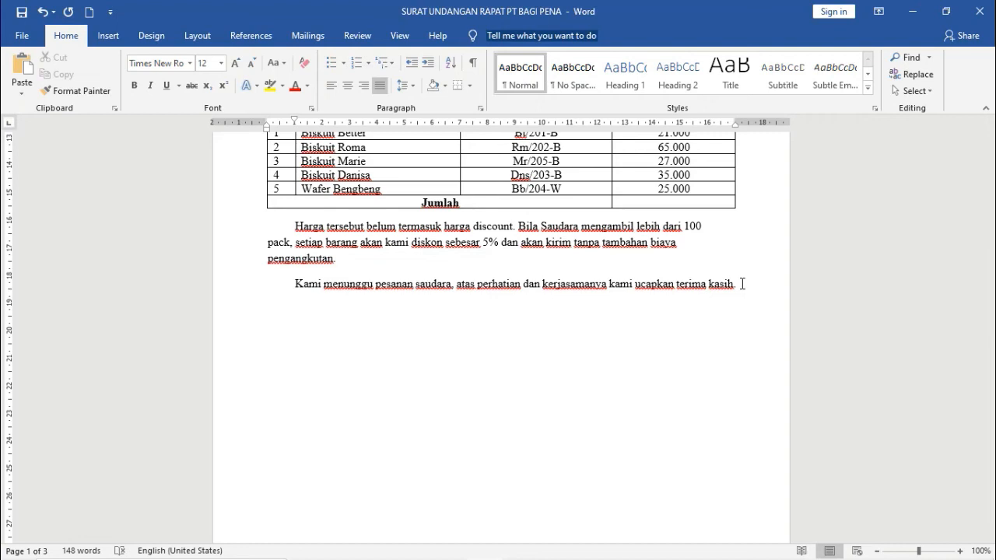
Add the signature block below the closing paragraph: Hormat kami, signing space, the signatory's full name and degree, and Manajer Pemasaran.
text(Hormat kami,     Rullya)
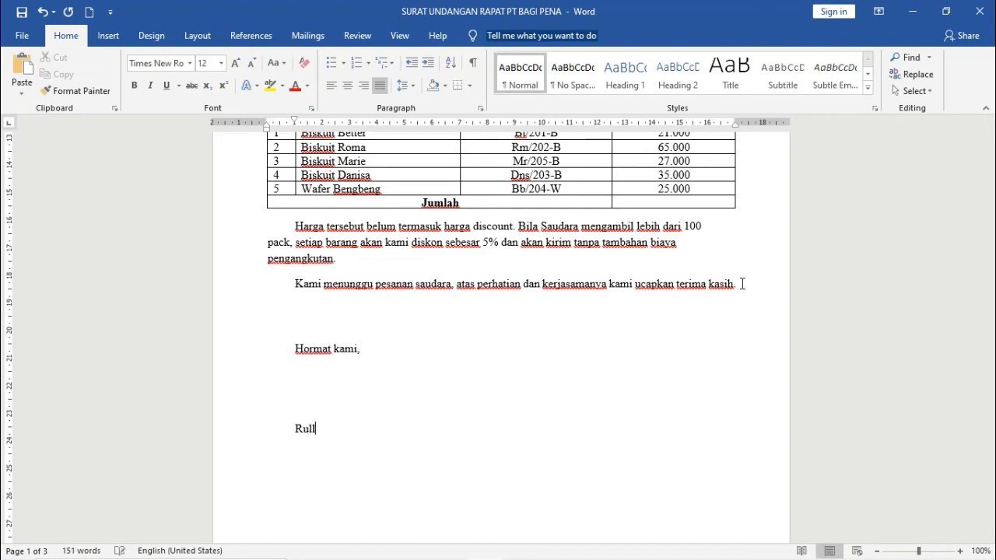
text(di, SE)
key(Tab)
text(Manajer Pemasa)
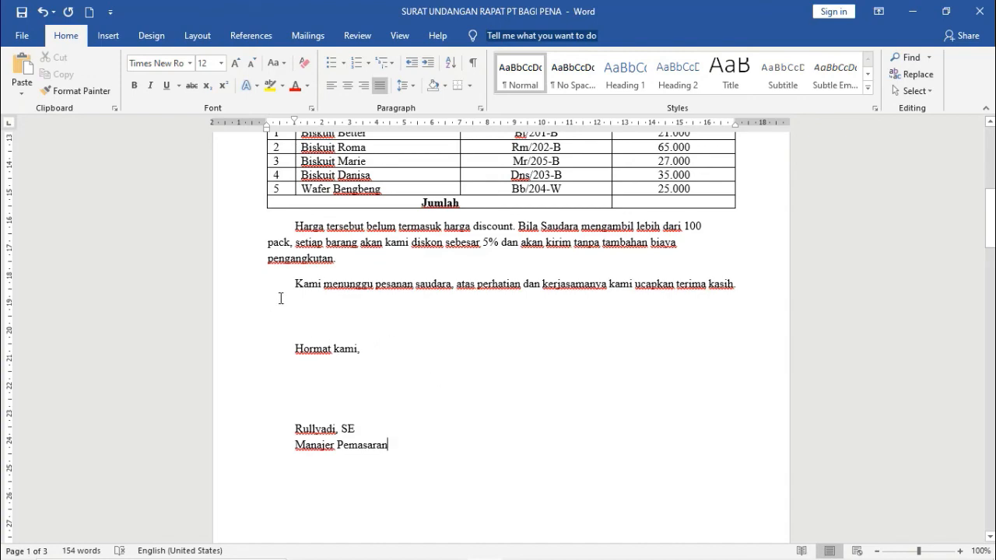
Try to shift the whole signature block toward the date's column with tab characters, and undo the change.
scroll(321, 282, up, 5)
scroll(321, 282, up, 1)
scroll(316, 233, down, 2)
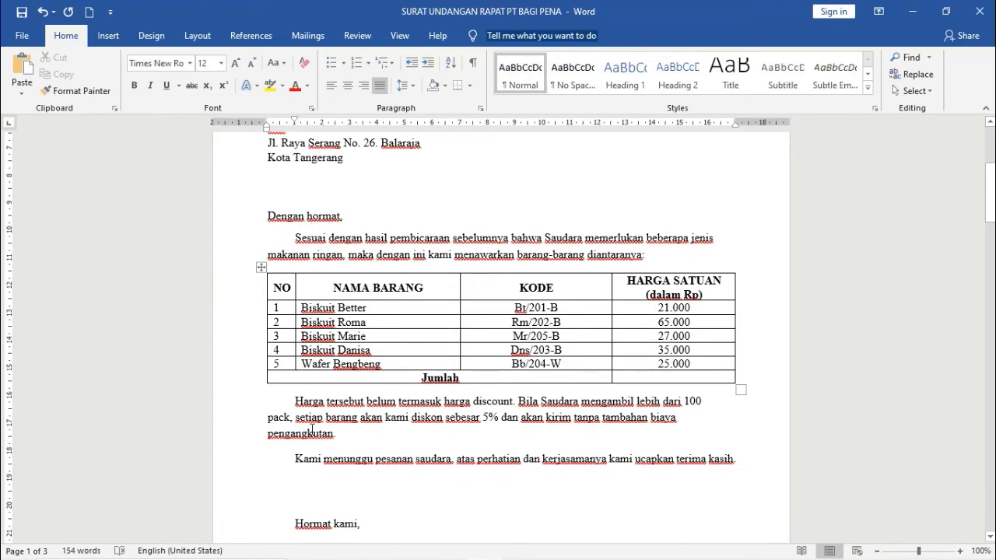
scroll(331, 413, down, 4)
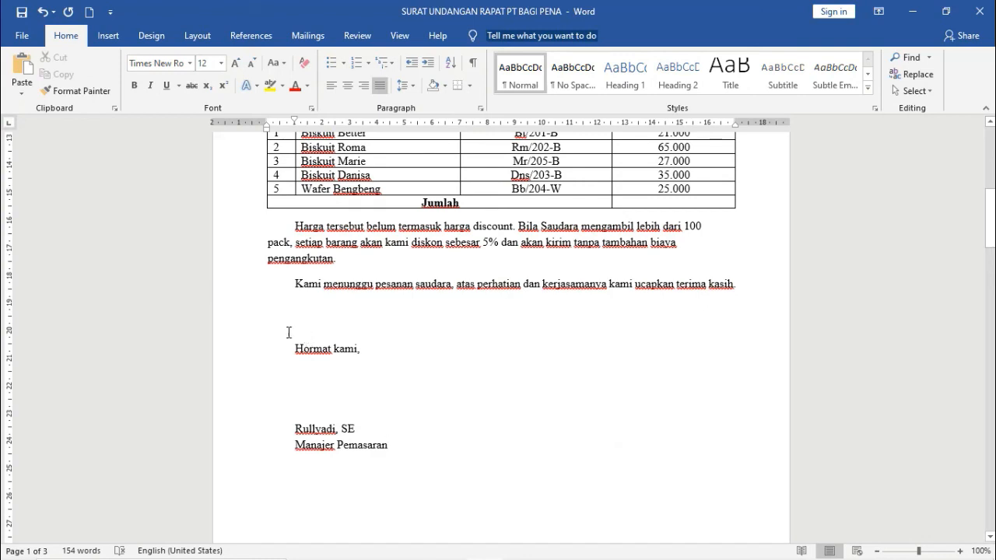
drag(295, 349, 399, 441)
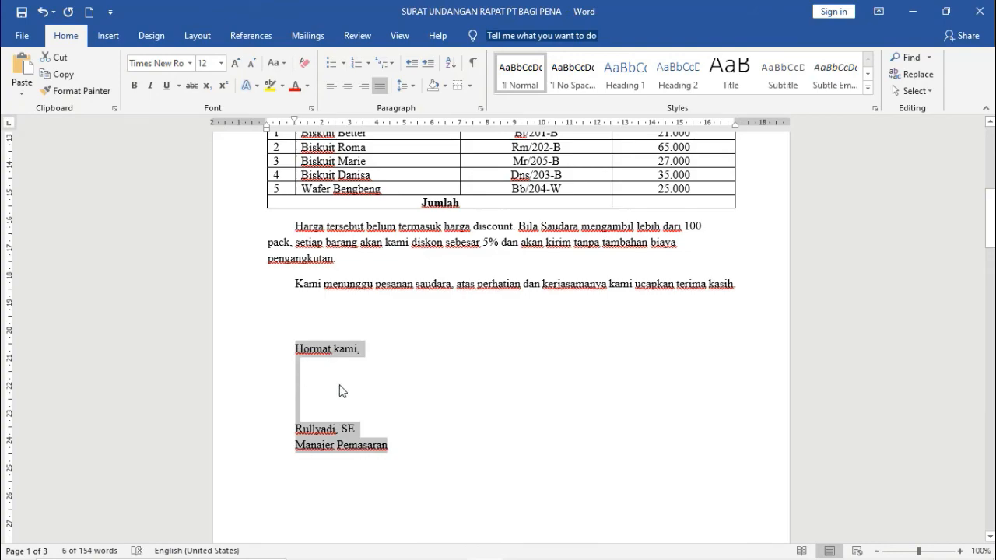
scroll(543, 357, up, 1)
scroll(544, 356, up, 10)
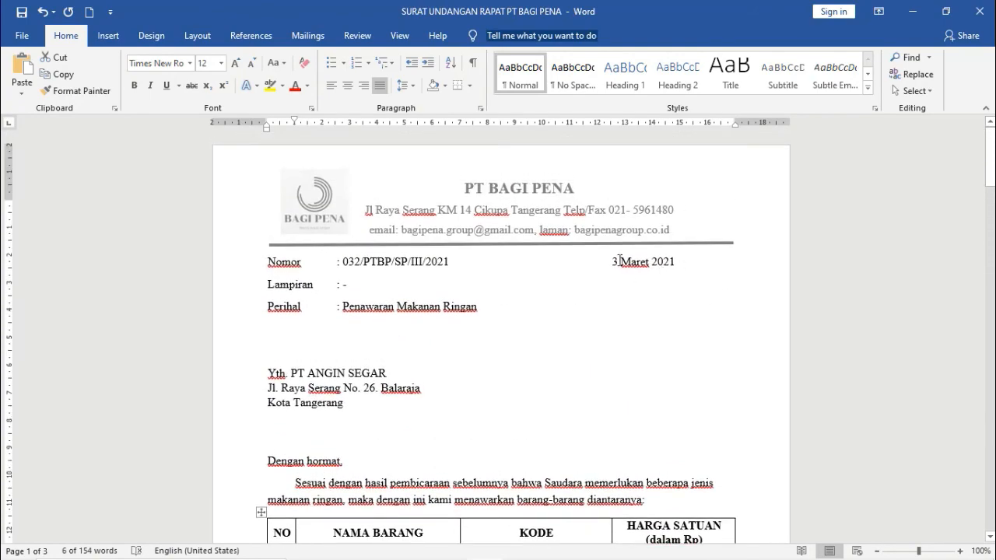
scroll(510, 171, down, 9)
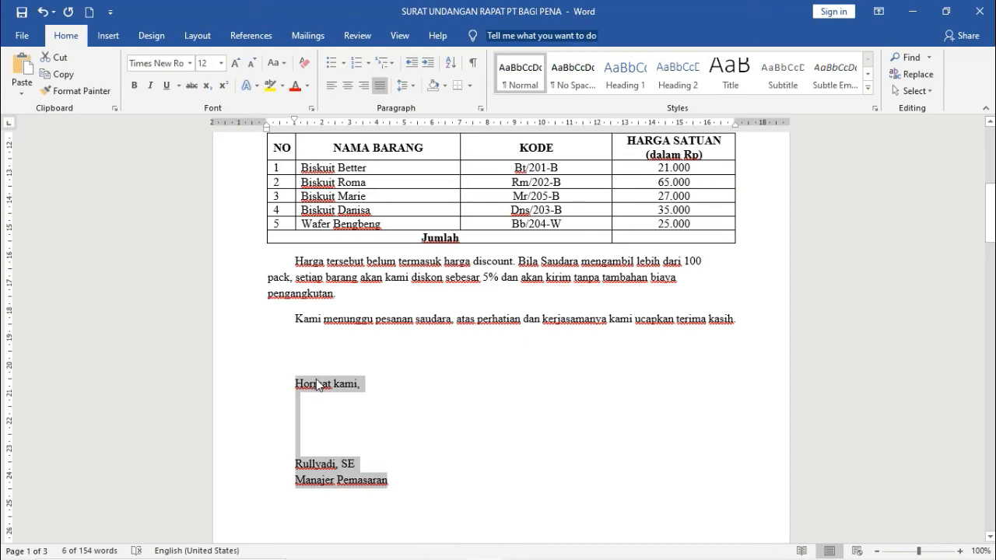
key(Tab)
key(Tab)
key(Tab)
key(ctrl+z)
click(353, 400)
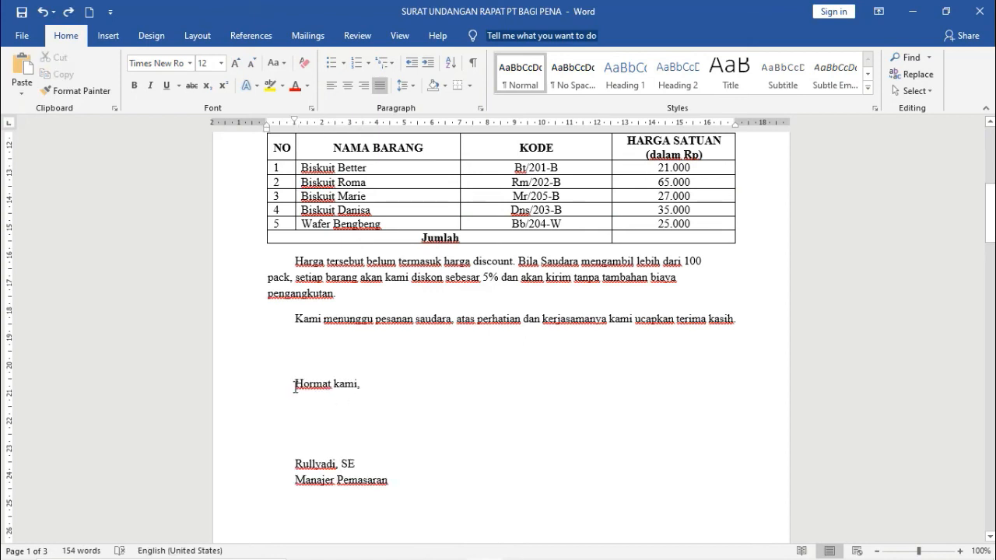
Try to shift the signature block by increasing its paragraph indent in steps, and reduce the indent again.
drag(295, 383, 393, 479)
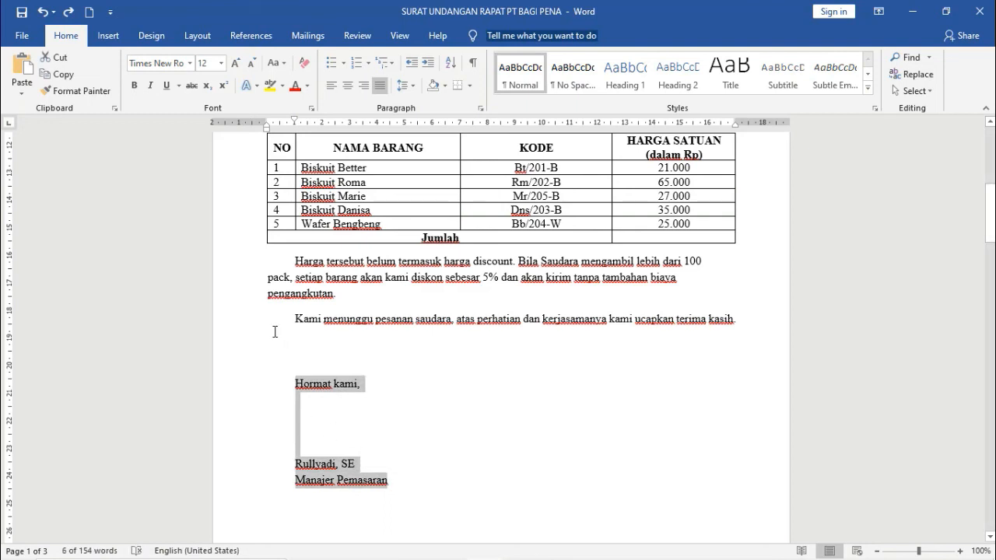
key(ctrl+m)
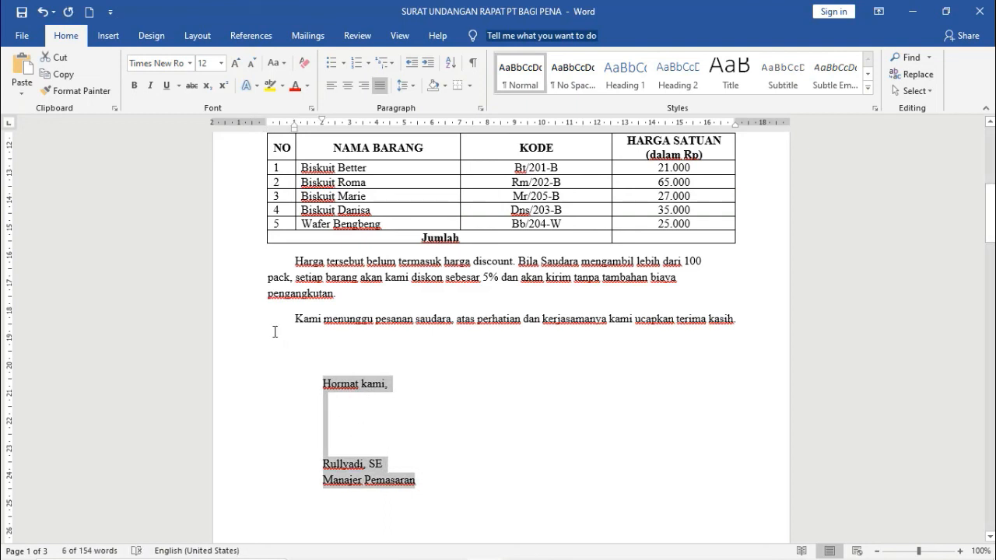
key(ctrl+m)
key(ctrl+m)
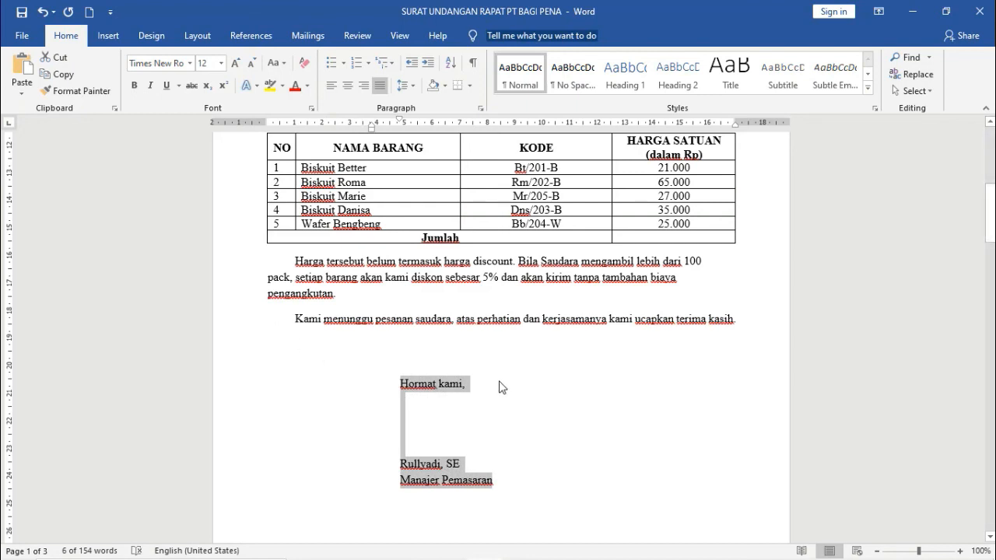
key(ctrl+shift+m)
key(ctrl+shift+m)
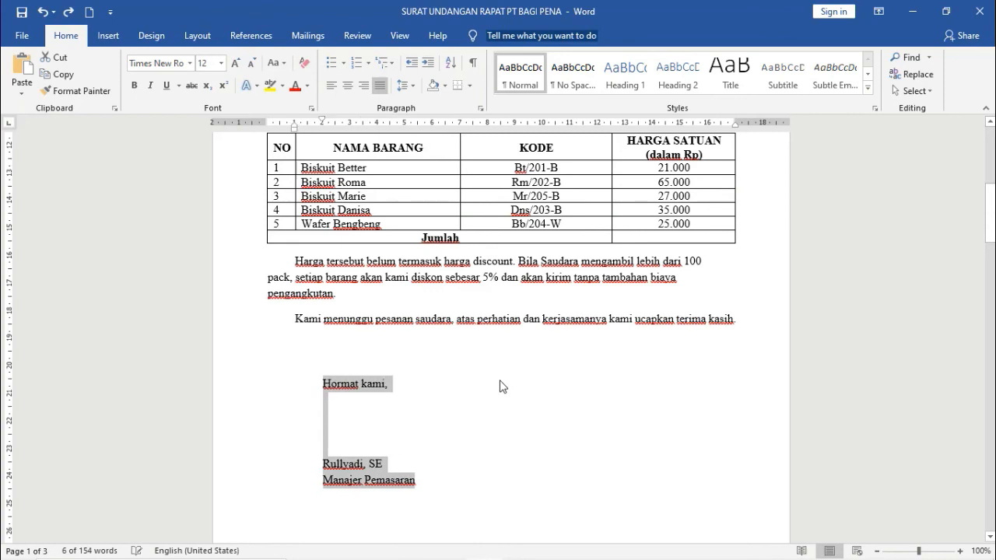
key(ctrl+shift+m)
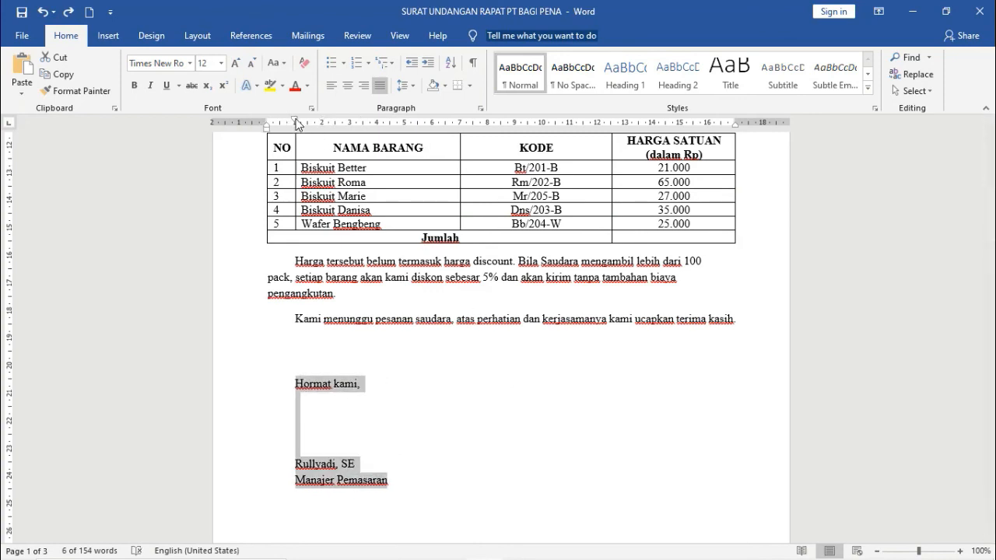
Remove the signature block's first-line indent and set its left indent to about 12.5 cm, aligned with the date 3 Maret 2021.
drag(296, 124, 267, 125)
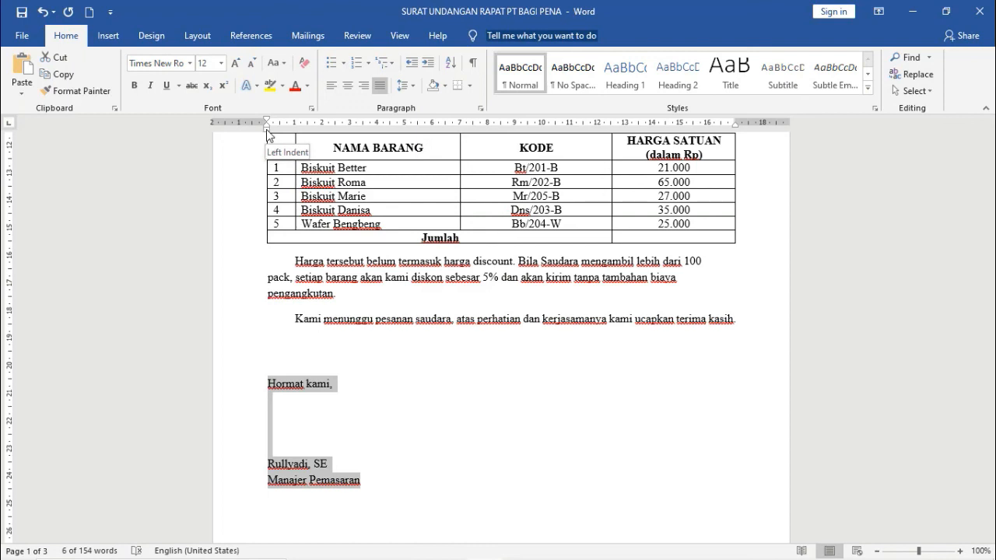
mouse_move(266, 129)
mouse_down()
mouse_move(641, 155)
mouse_move(625, 156)
mouse_up()
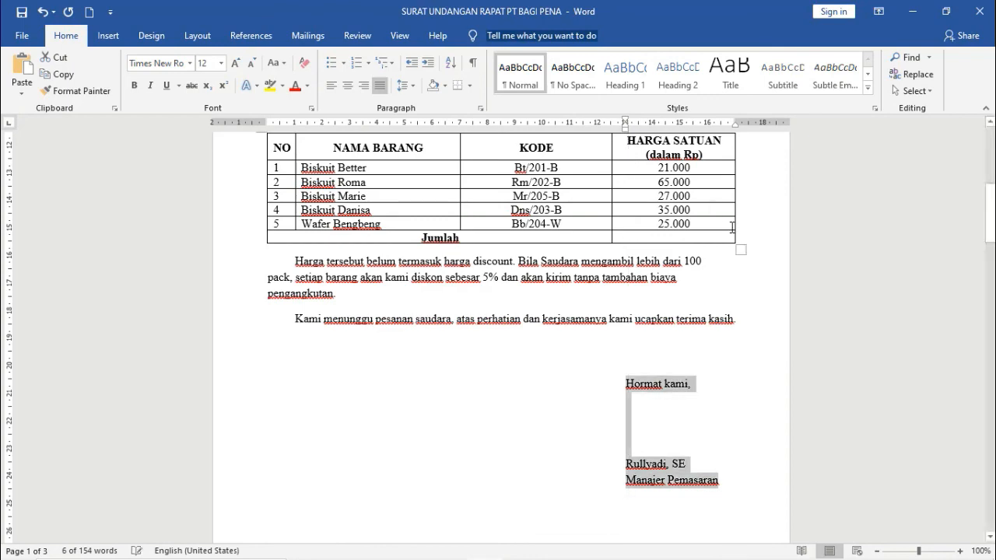
scroll(846, 404, up, 5)
scroll(869, 442, down, 4)
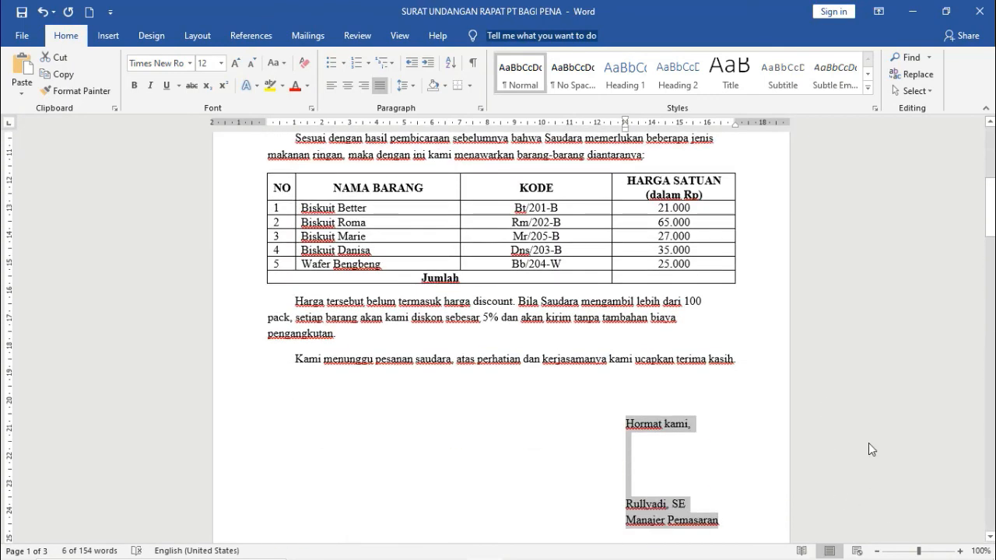
click(877, 551)
click(877, 551)
click(877, 551)
click(877, 551)
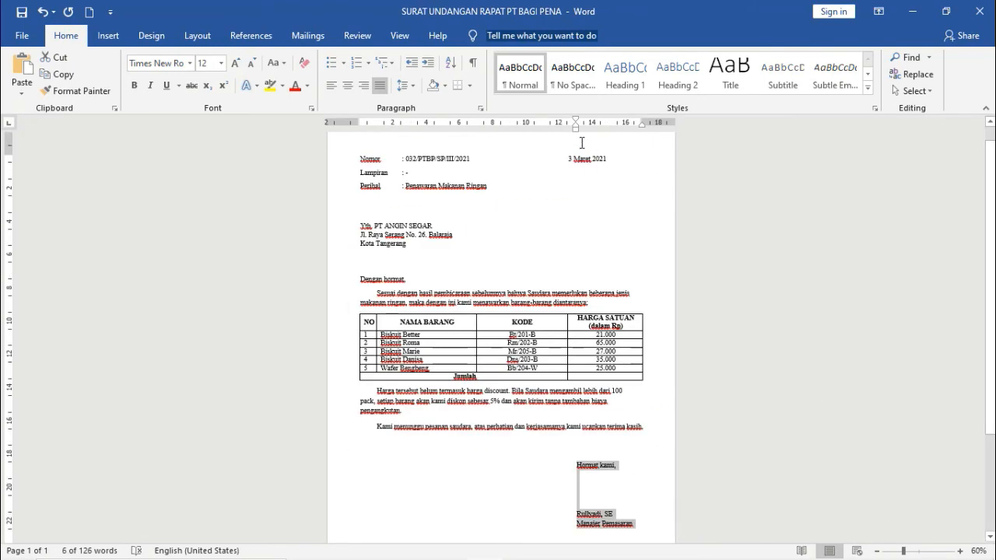
drag(577, 128, 568, 136)
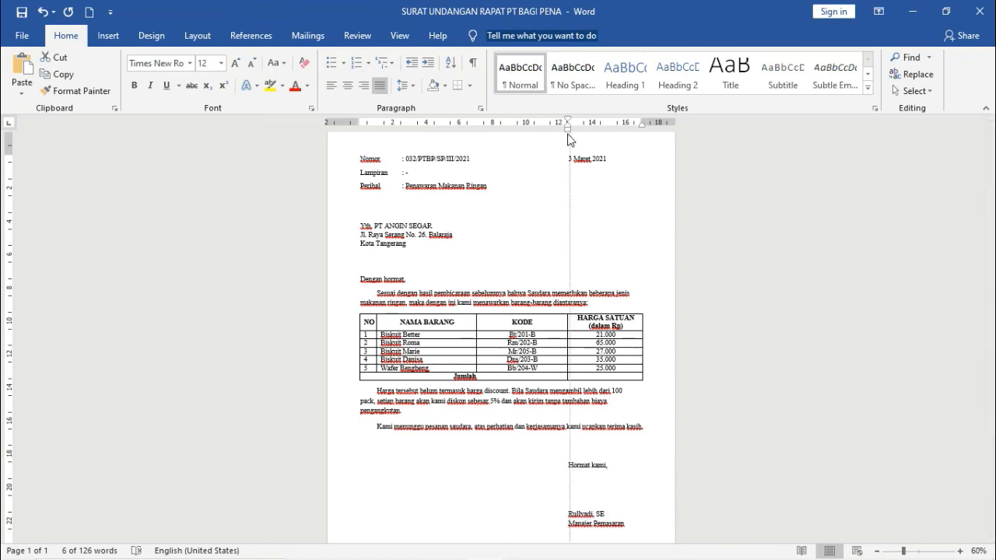
drag(568, 140, 568, 138)
click(600, 498)
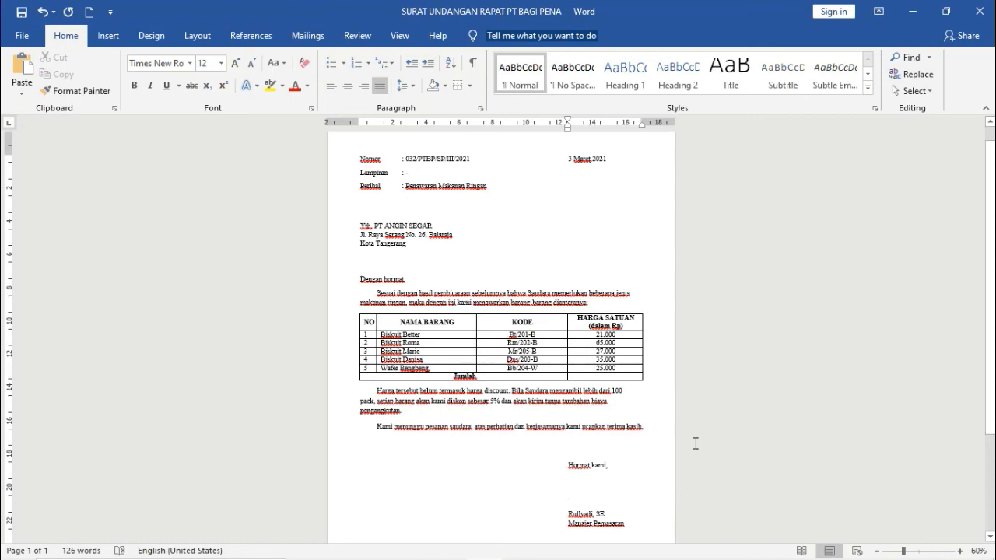
Review the letter's overall layout from the reference lines and recipient address through the price table to the signature block.
scroll(559, 386, down, 3)
scroll(558, 386, up, 2)
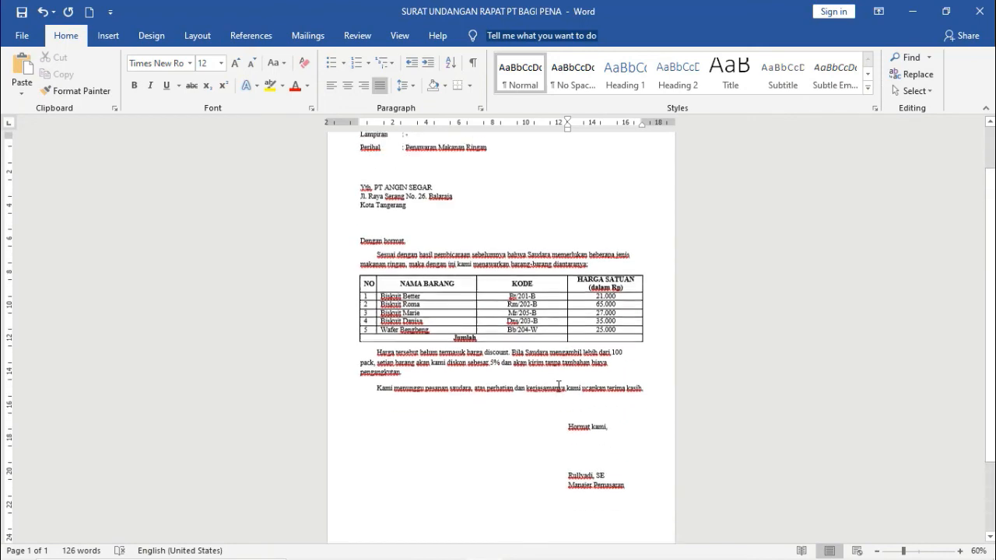
scroll(559, 386, up, 1)
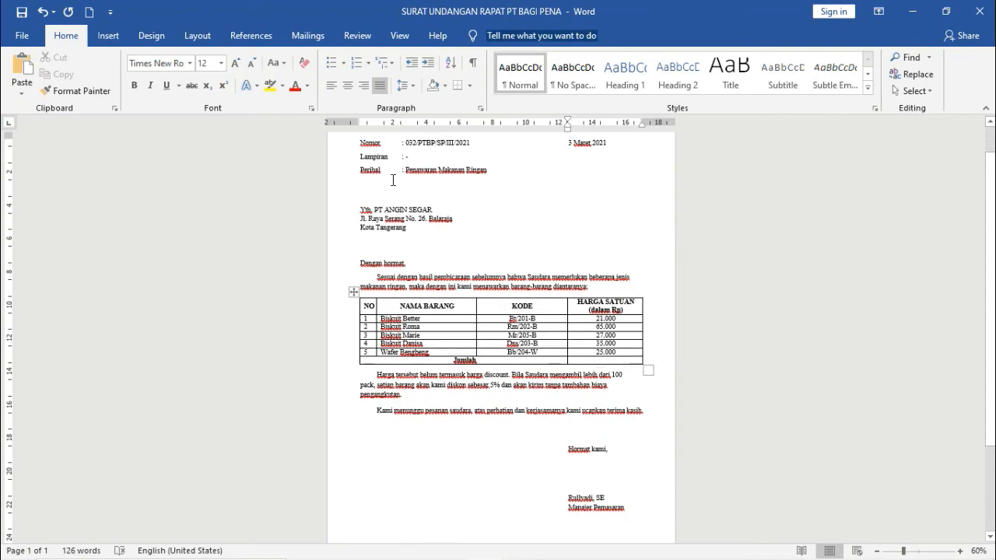
click(962, 550)
click(962, 549)
click(962, 550)
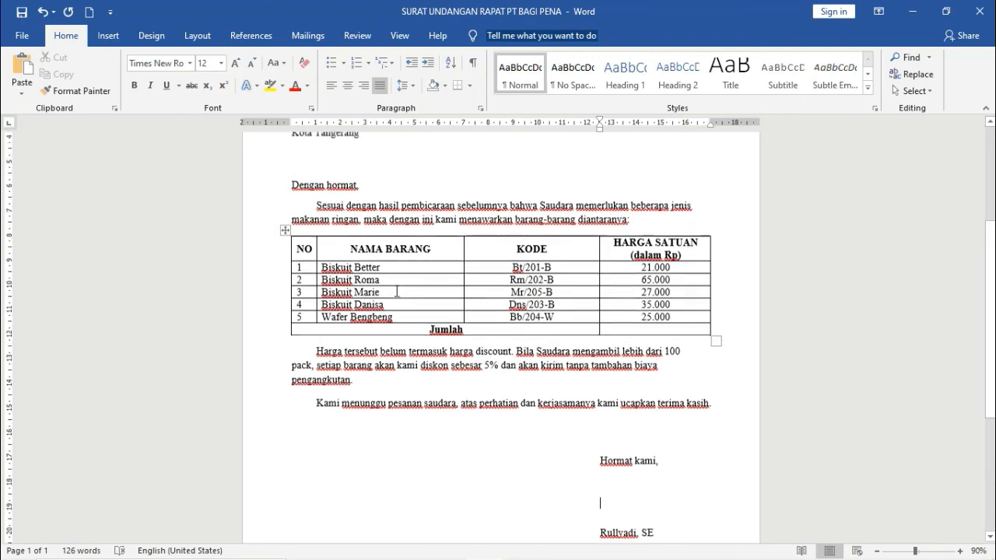
scroll(397, 291, up, 2)
scroll(397, 280, down, 1)
scroll(397, 268, up, 3)
scroll(397, 268, down, 1)
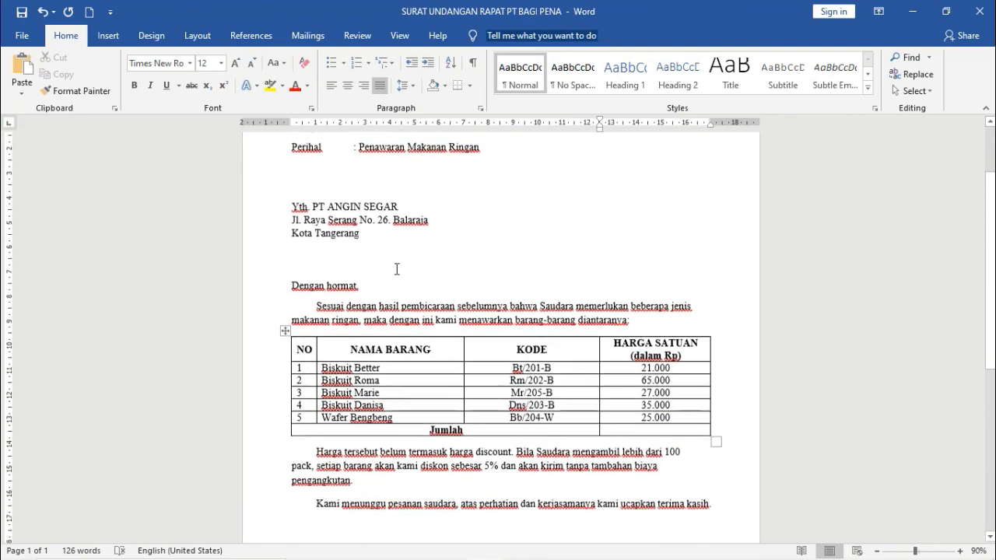
scroll(397, 268, up, 3)
scroll(615, 383, down, 3)
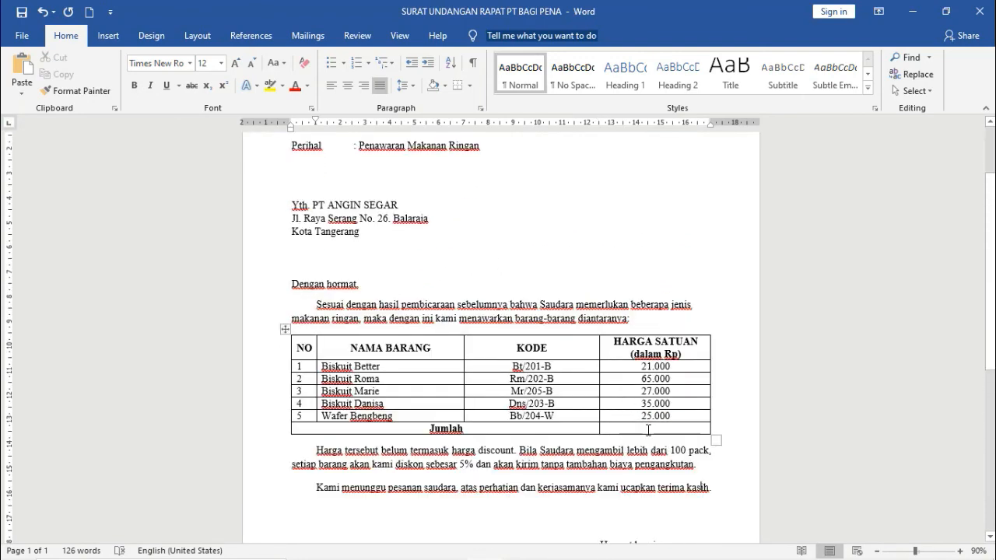